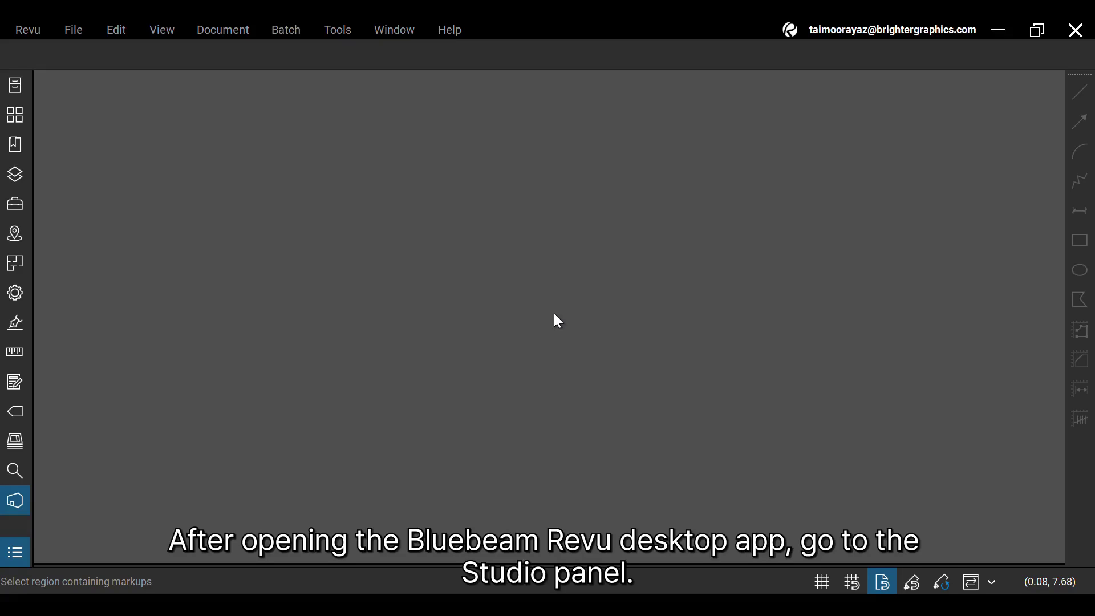
In Studio Sessions, confirm Not Joined is empty, then select the joined Newsletter session.
{"action": "left_click", "coordinate": [15, 501]}
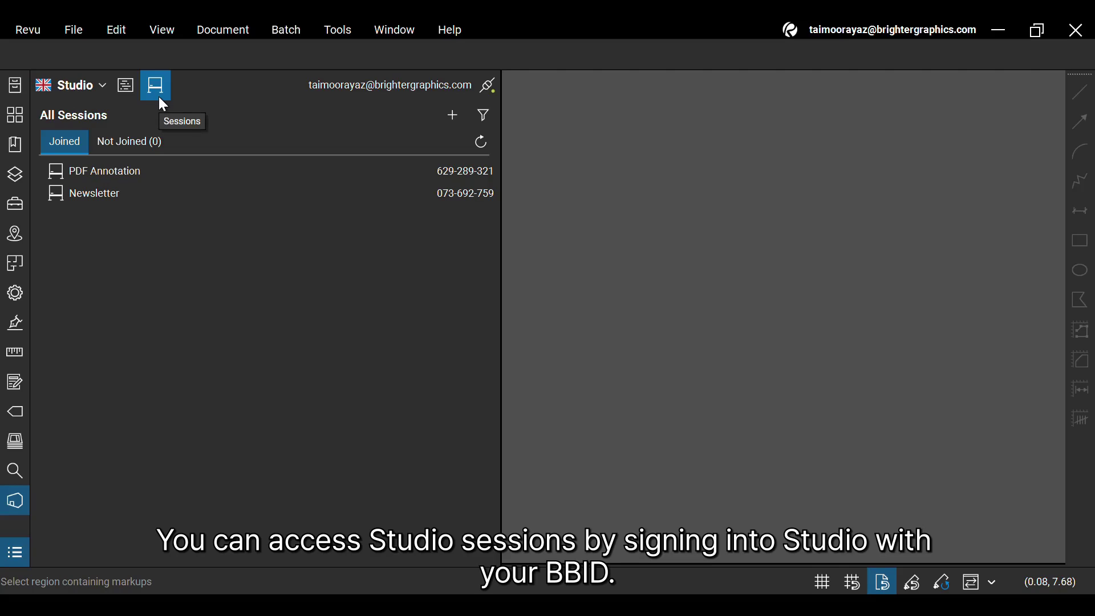
{"action": "left_click", "coordinate": [130, 153]}
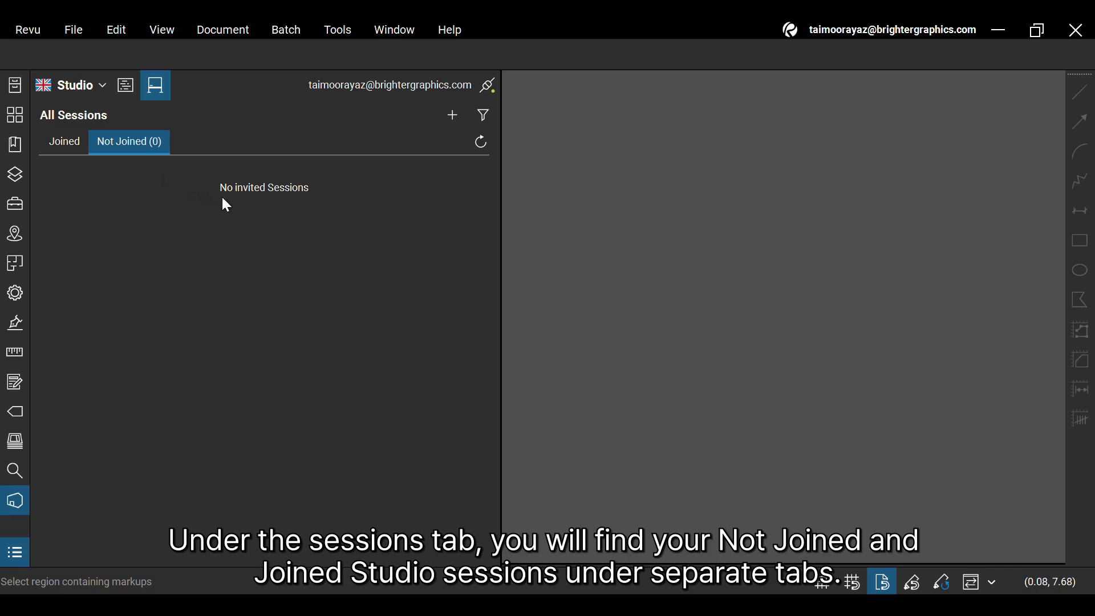
{"action": "left_click", "coordinate": [57, 148]}
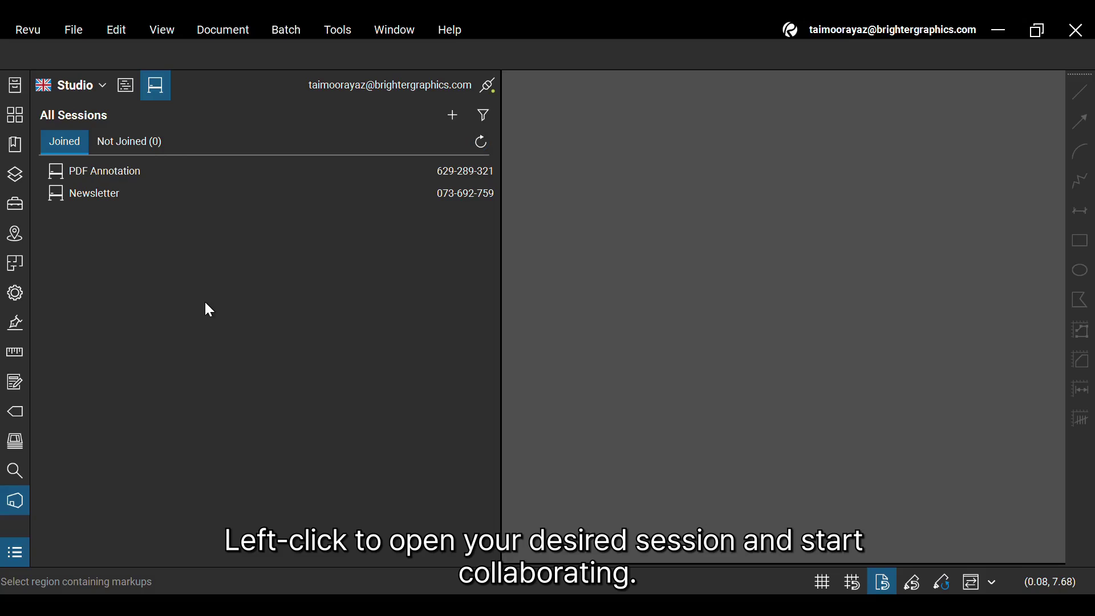
{"action": "left_click", "coordinate": [123, 197]}
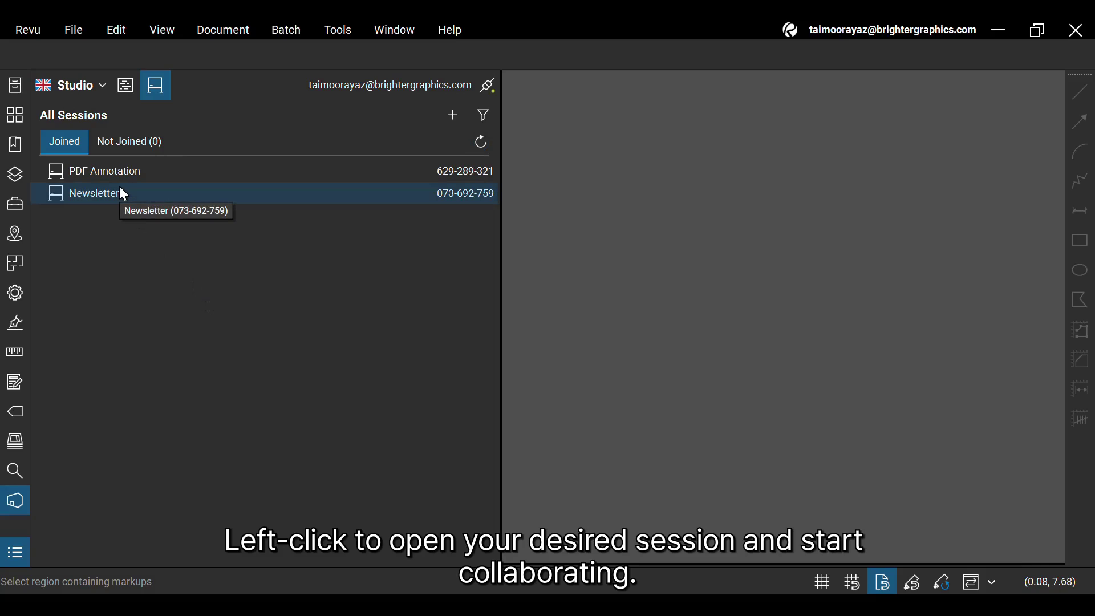
Show the Newsletter session's menu of open, copy ID, notification and remove options.
{"action": "right_click", "coordinate": [120, 189]}
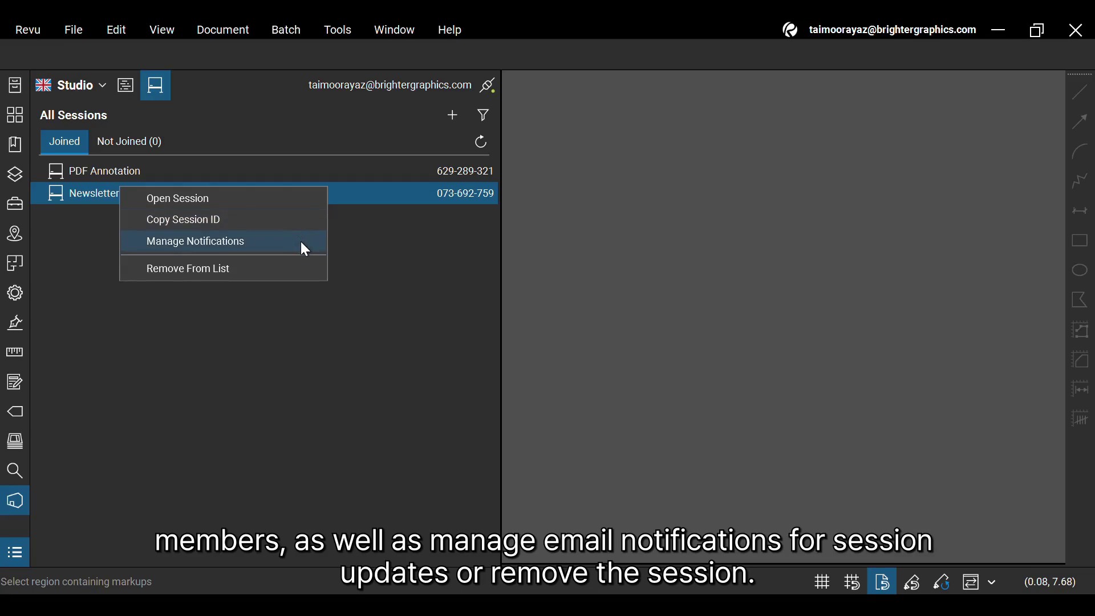
Open the Newsletter session and scroll through its Record activity log.
{"action": "left_click", "coordinate": [269, 200]}
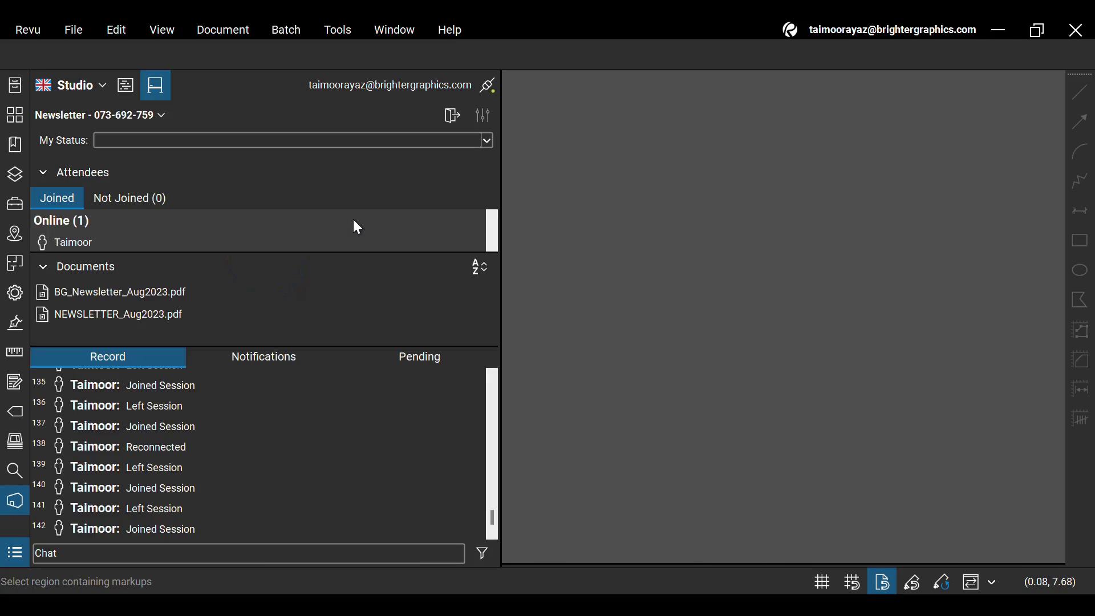
{"action": "scroll", "coordinate": [311, 448], "scroll_direction": "up", "scroll_amount": 8}
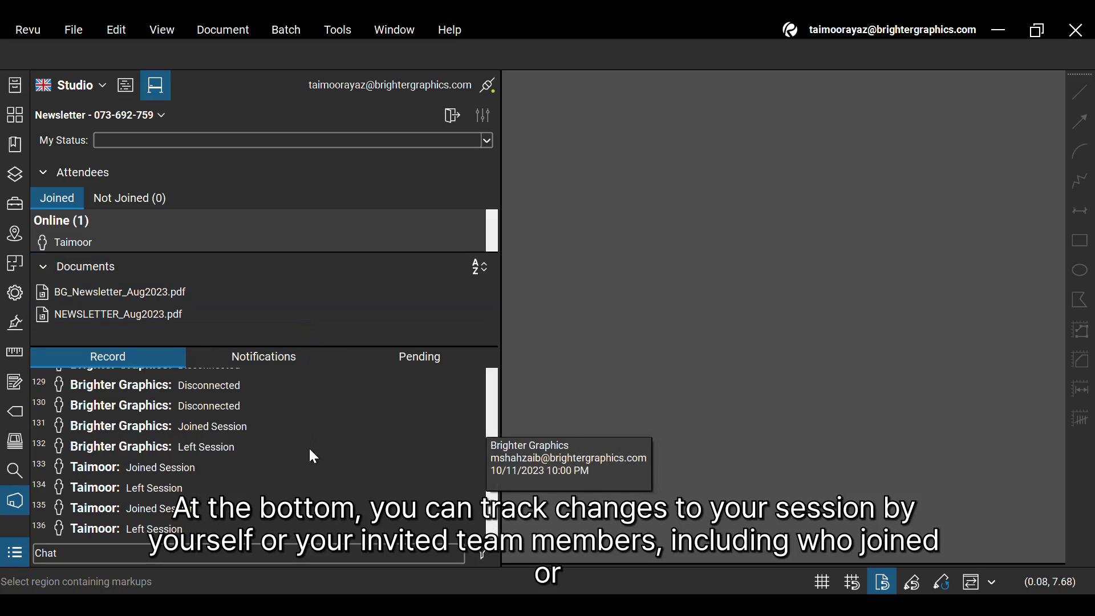
{"action": "scroll", "coordinate": [289, 410], "scroll_direction": "up", "scroll_amount": 10}
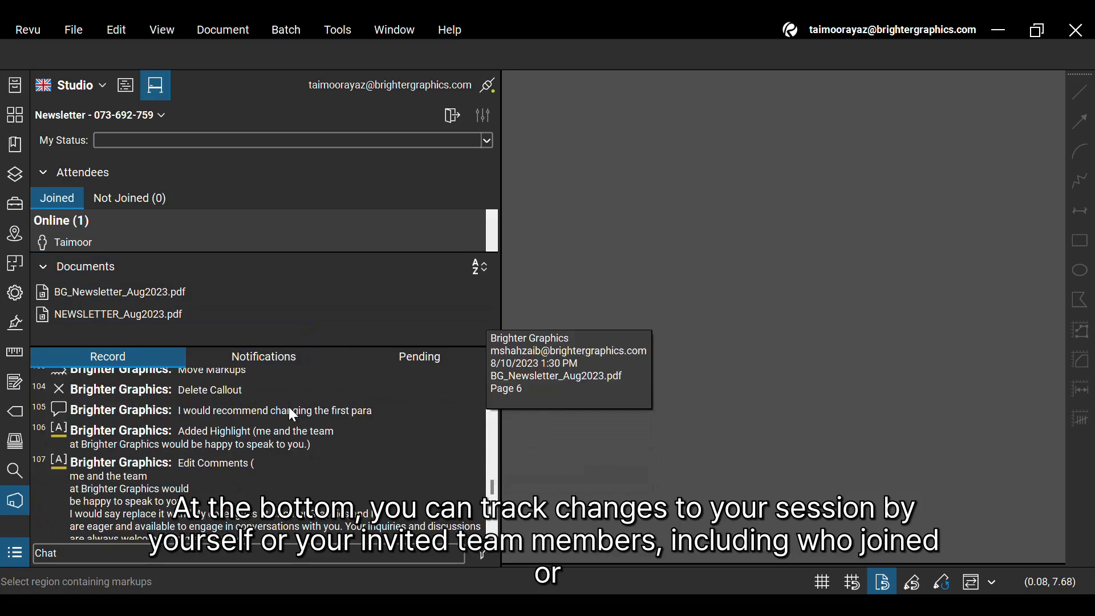
{"action": "scroll", "coordinate": [362, 405], "scroll_direction": "down", "scroll_amount": 6}
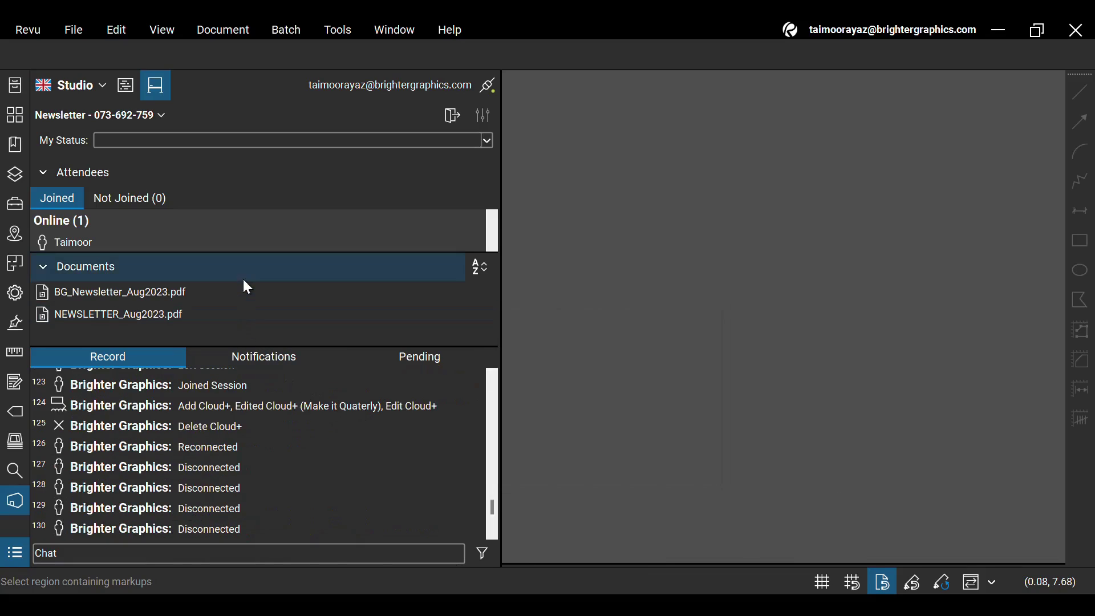
Open BG_Newsletter_Aug2023.pdf from the session's Documents list.
{"action": "left_click", "coordinate": [207, 292]}
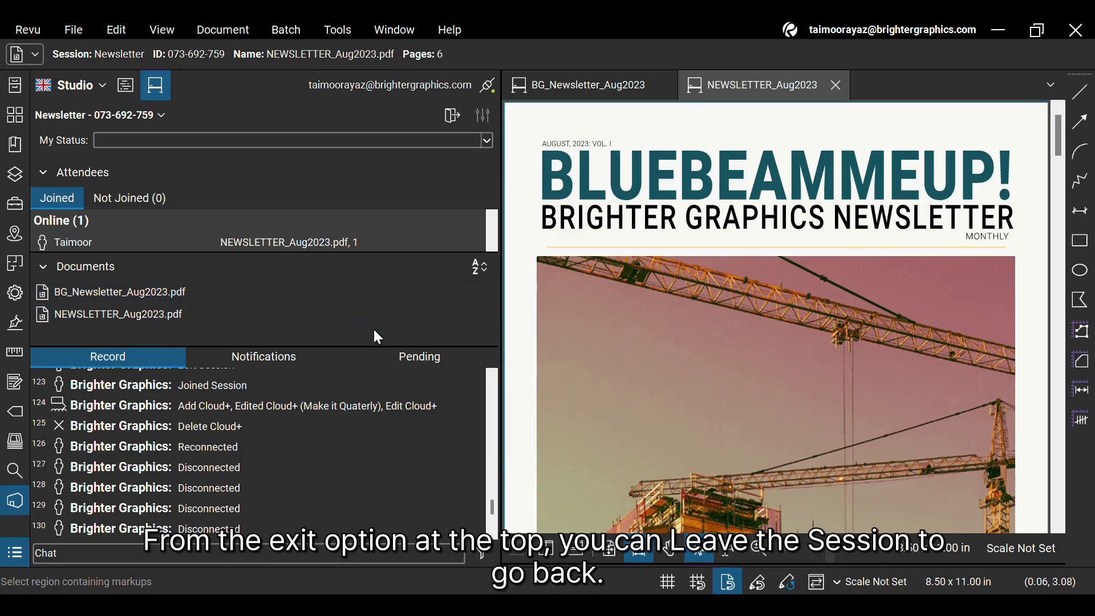
Leave the Newsletter session and begin joining a session by its ID.
{"action": "left_click", "coordinate": [452, 117]}
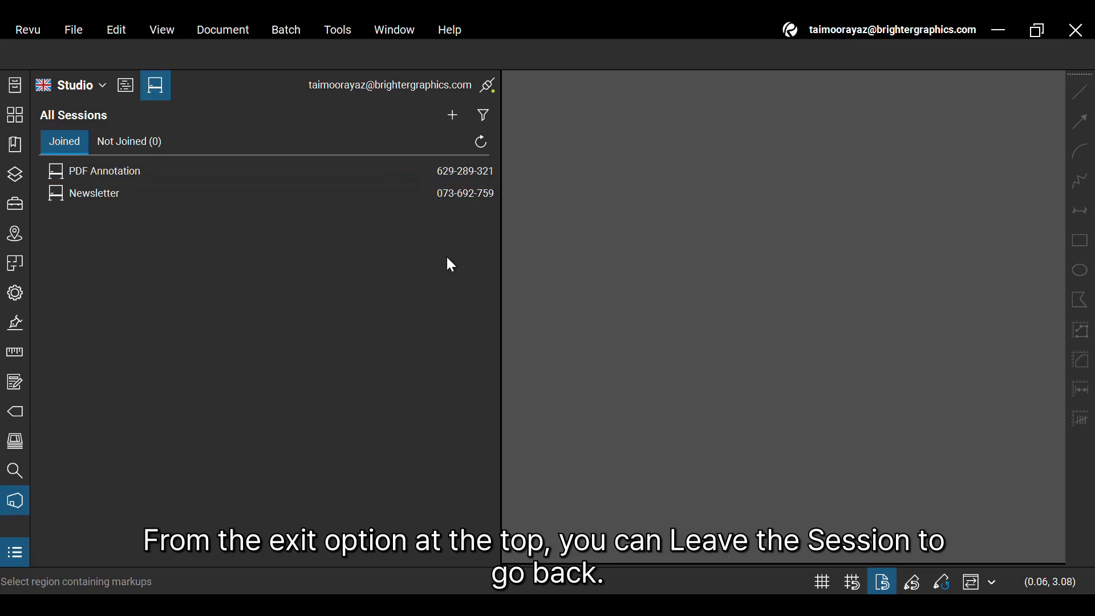
{"action": "left_click", "coordinate": [449, 110]}
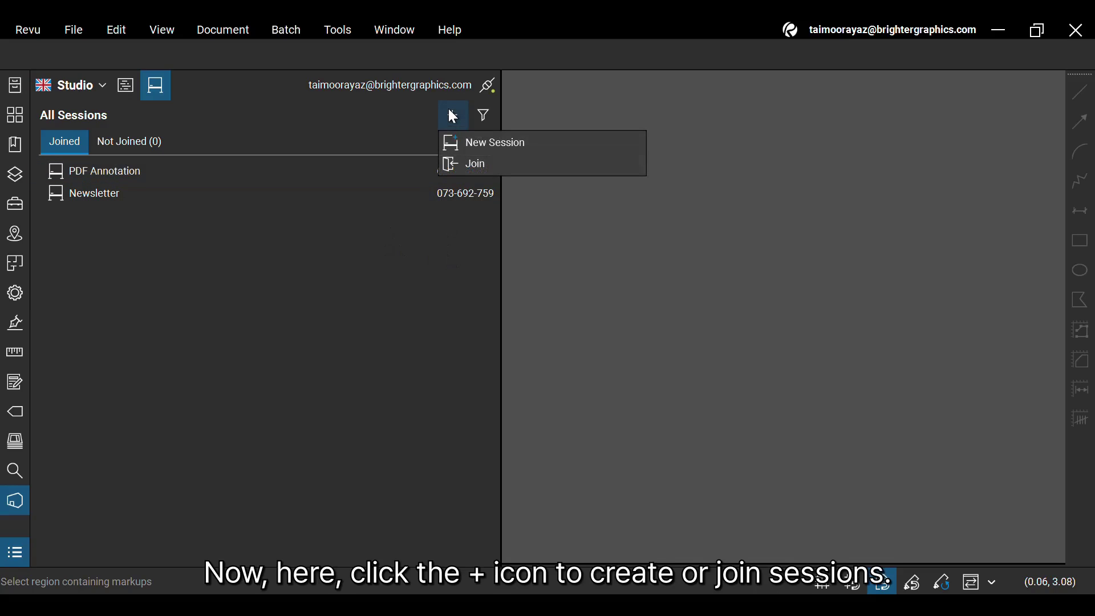
{"action": "left_click", "coordinate": [484, 117]}
{"action": "left_click", "coordinate": [453, 115]}
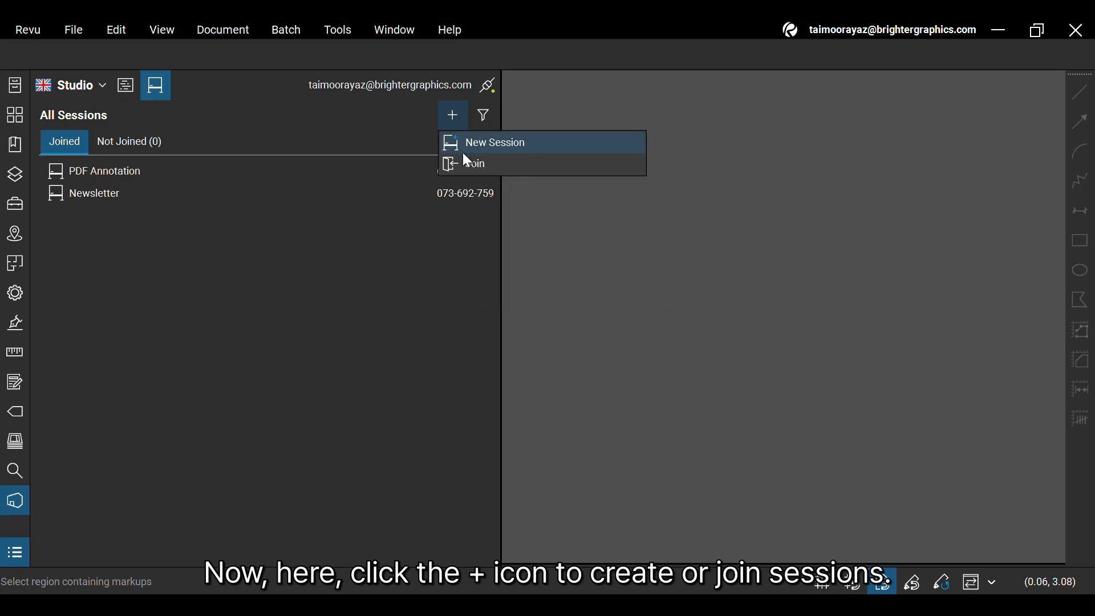
{"action": "left_click", "coordinate": [499, 172]}
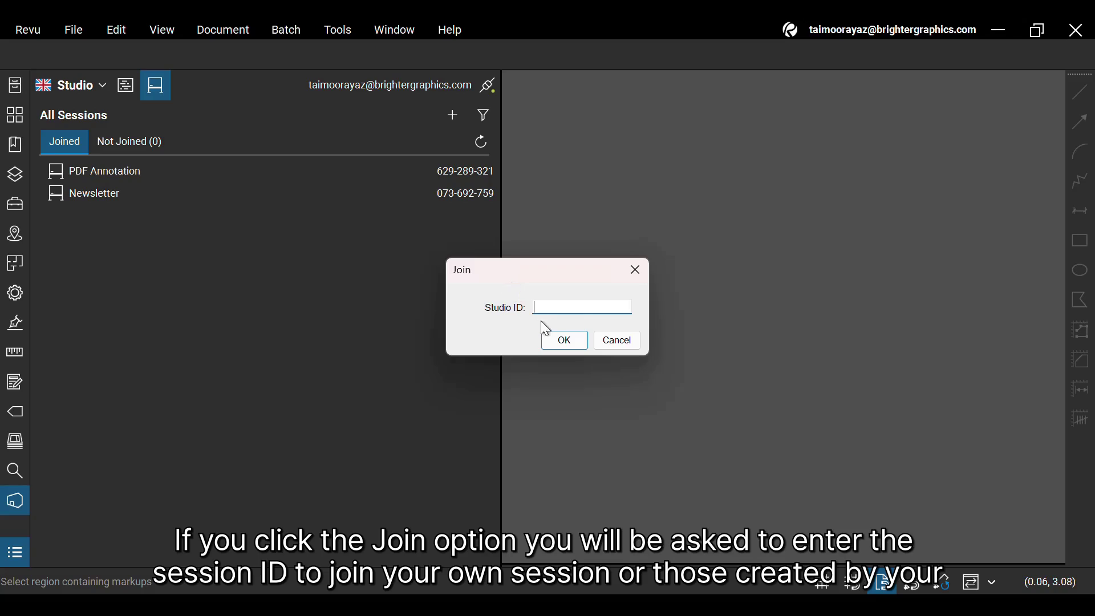
Cancel the Join prompt and start a new session named 'Sample Session BG'.
{"action": "left_click", "coordinate": [629, 346]}
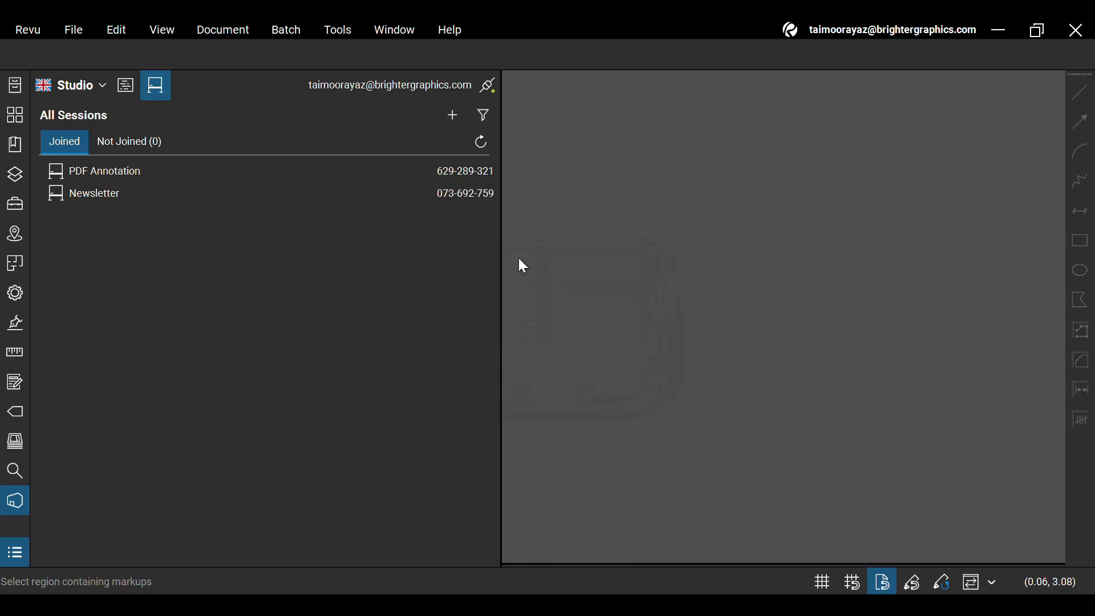
{"action": "left_click", "coordinate": [453, 128]}
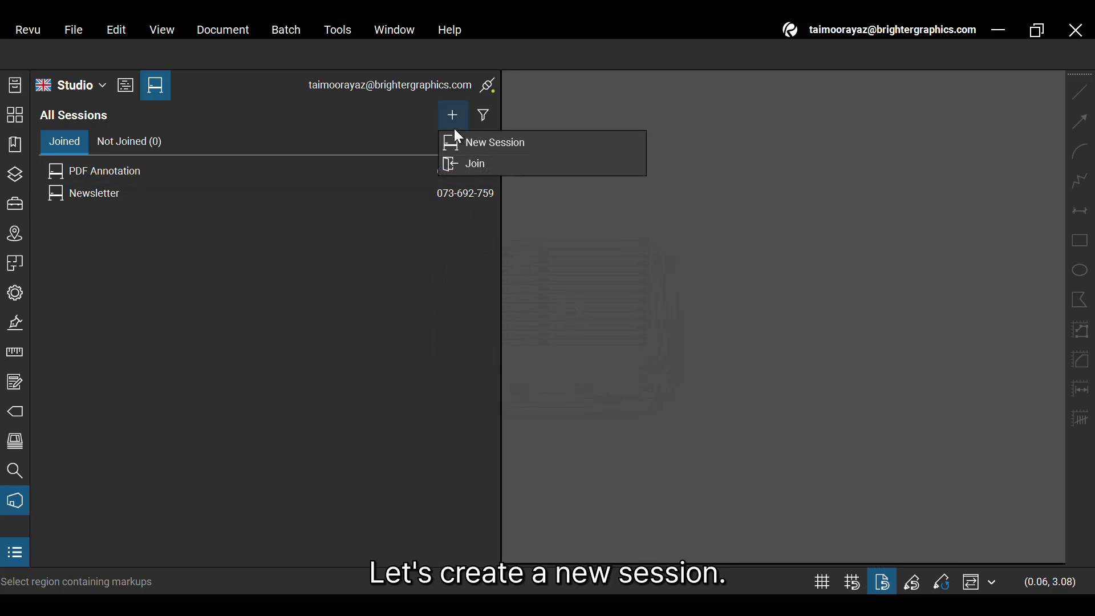
{"action": "left_click", "coordinate": [538, 144]}
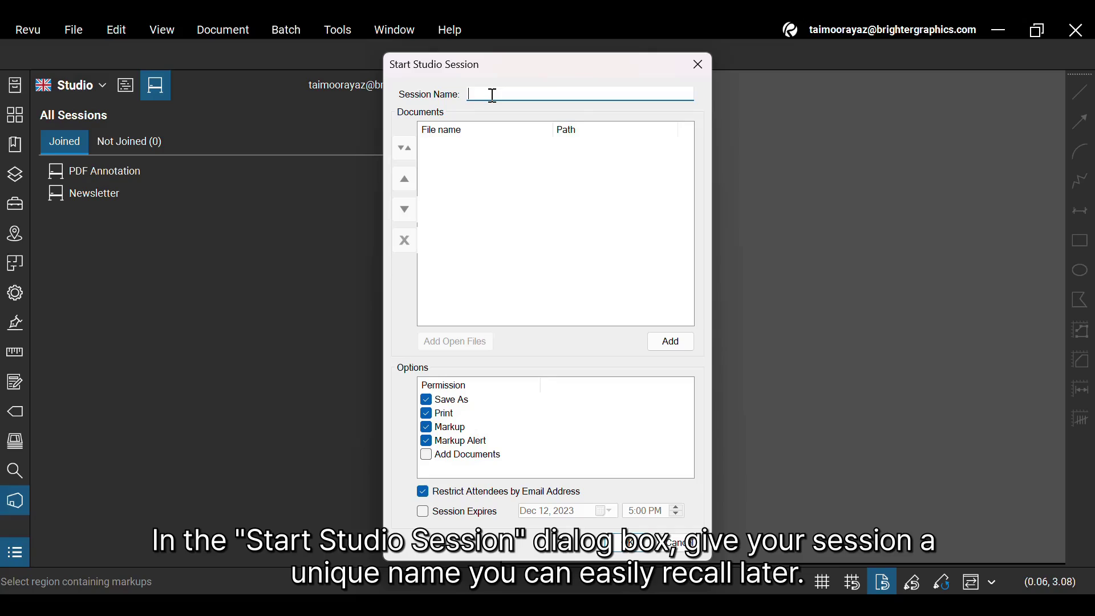
{"action": "type", "text": "Sample Session BG"}
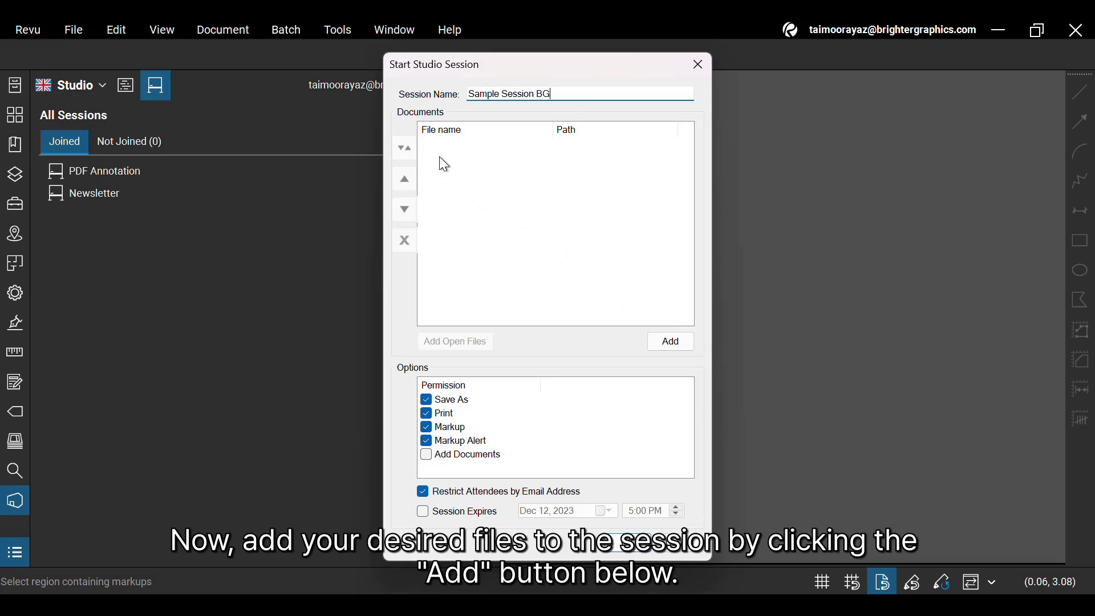
Add the A2.2.1 Level 02 floor plan PDF, leaving Session Expires unchecked.
{"action": "left_click", "coordinate": [676, 343]}
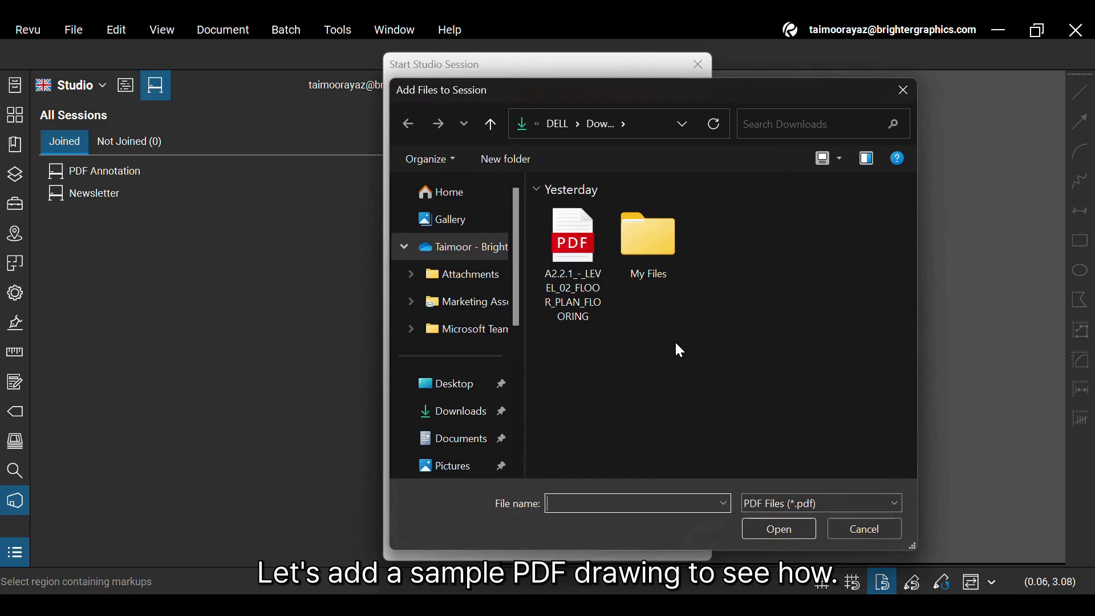
{"action": "double_click", "coordinate": [573, 246]}
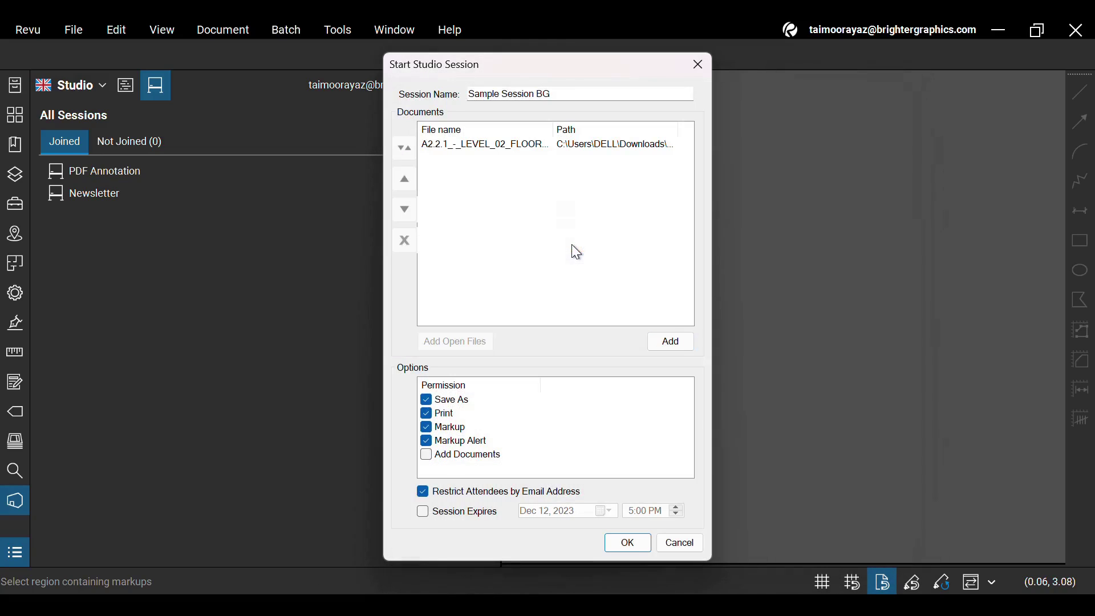
{"action": "left_click", "coordinate": [519, 156]}
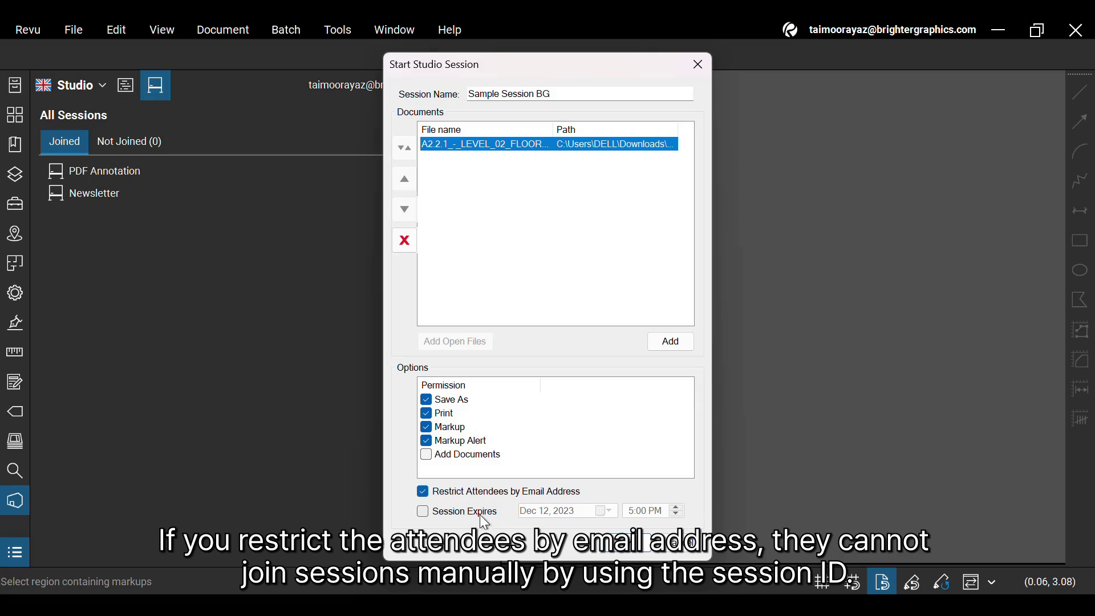
{"action": "left_click", "coordinate": [423, 512]}
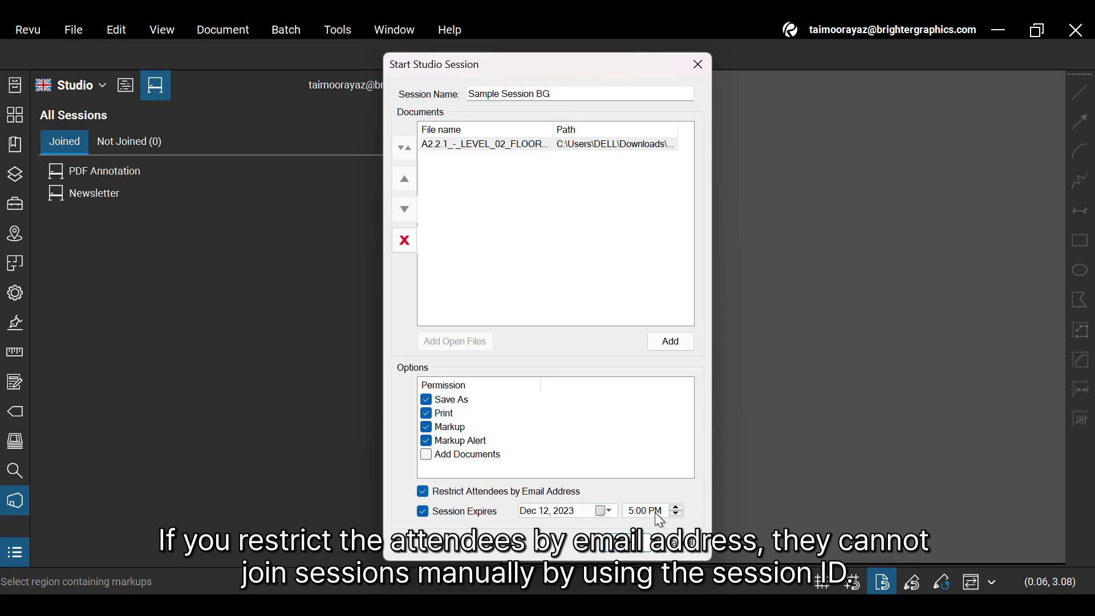
{"action": "left_click", "coordinate": [423, 515]}
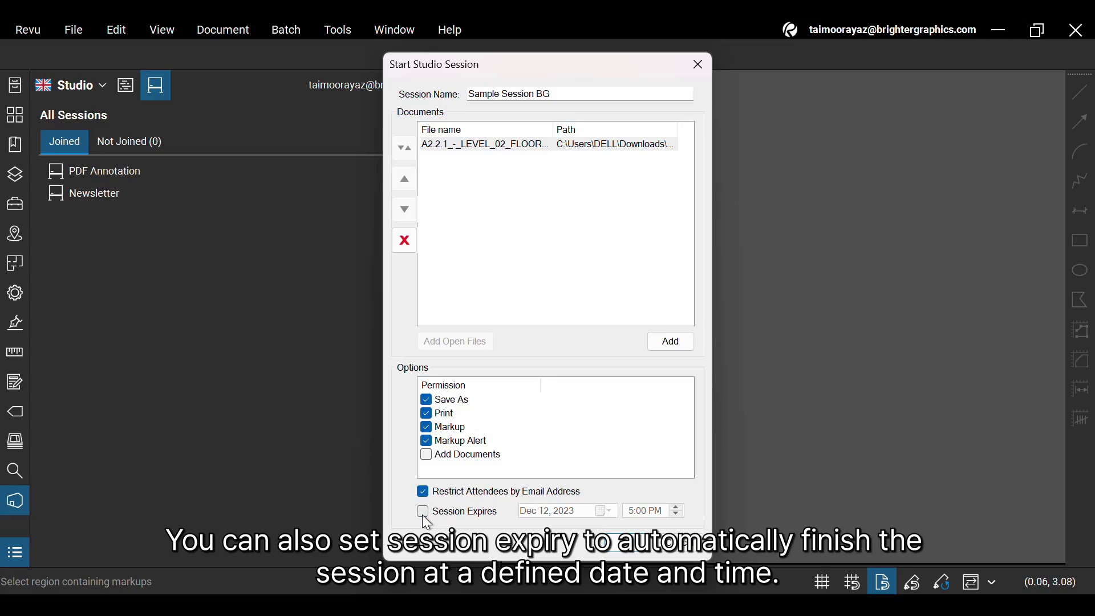
Create the session, then open Sample Session BG from the Sessions list.
{"action": "left_click", "coordinate": [643, 555]}
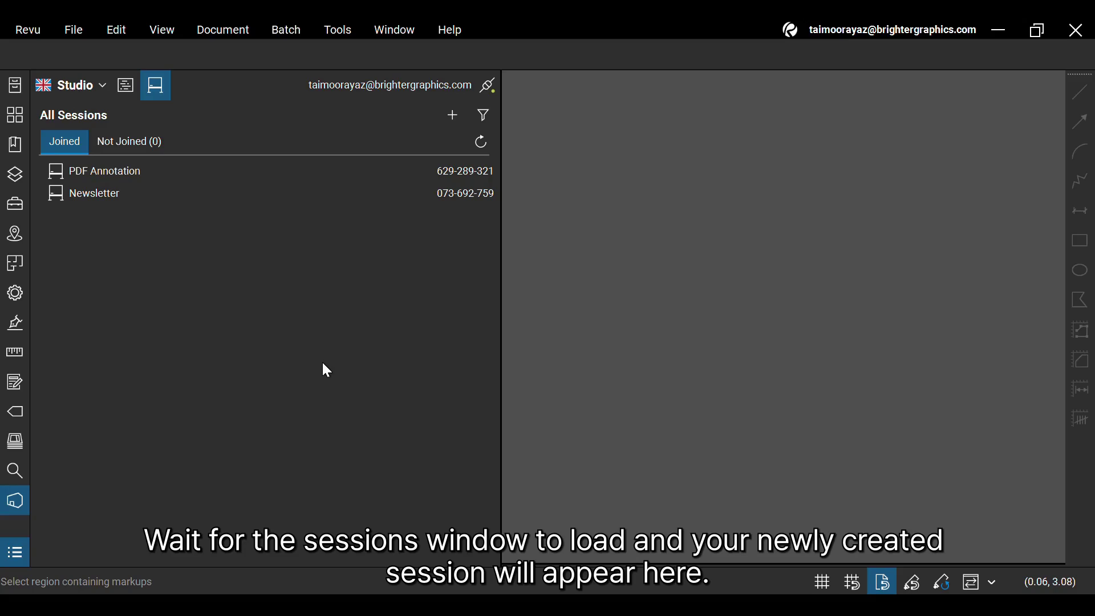
{"action": "left_click", "coordinate": [124, 86]}
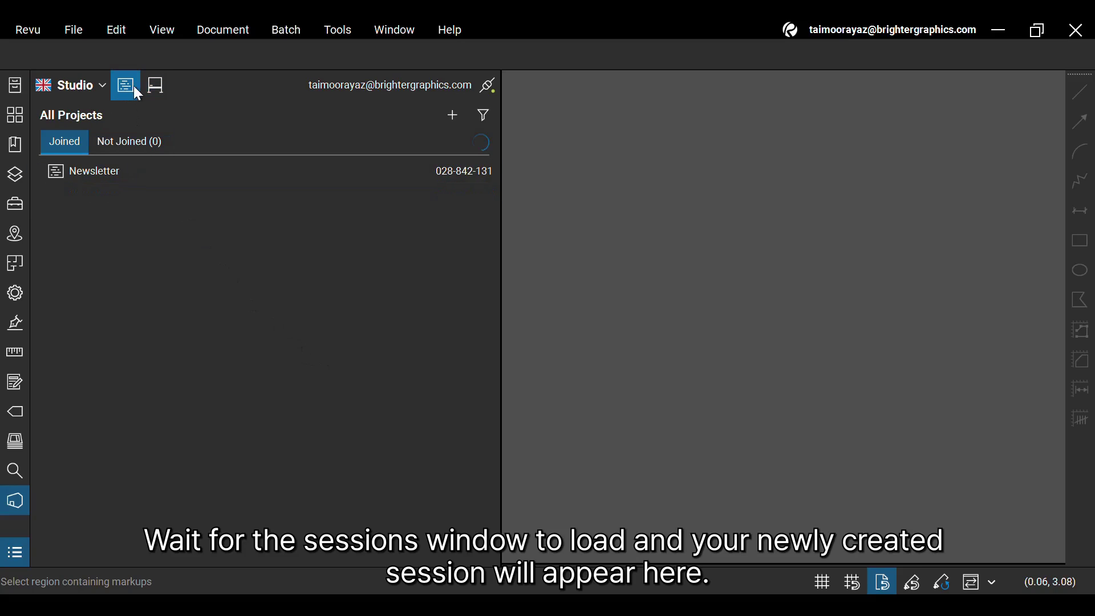
{"action": "left_click", "coordinate": [156, 87]}
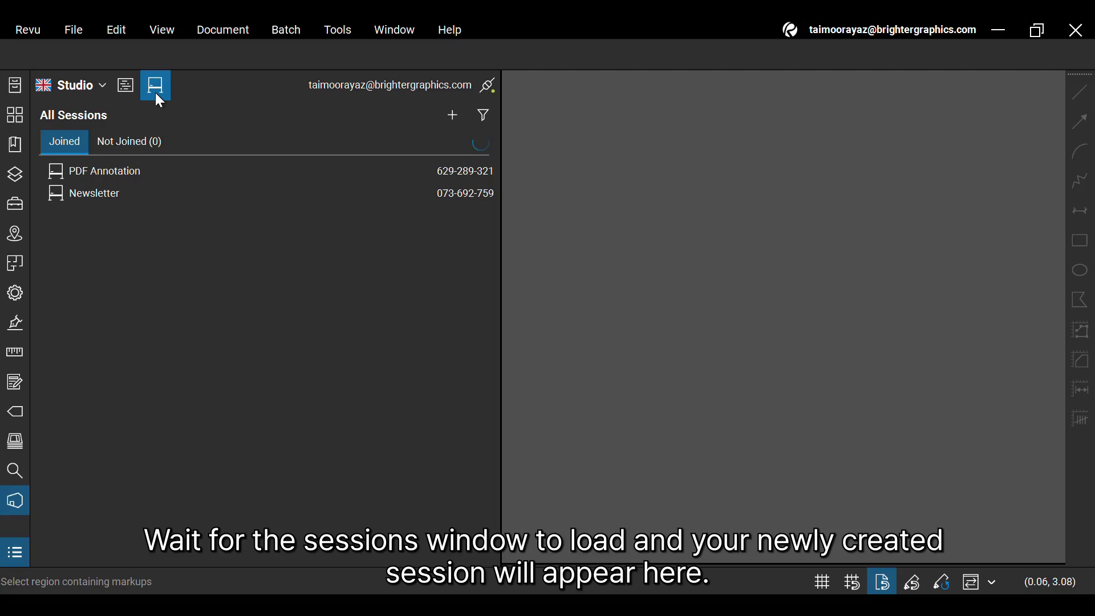
{"action": "double_click", "coordinate": [235, 180]}
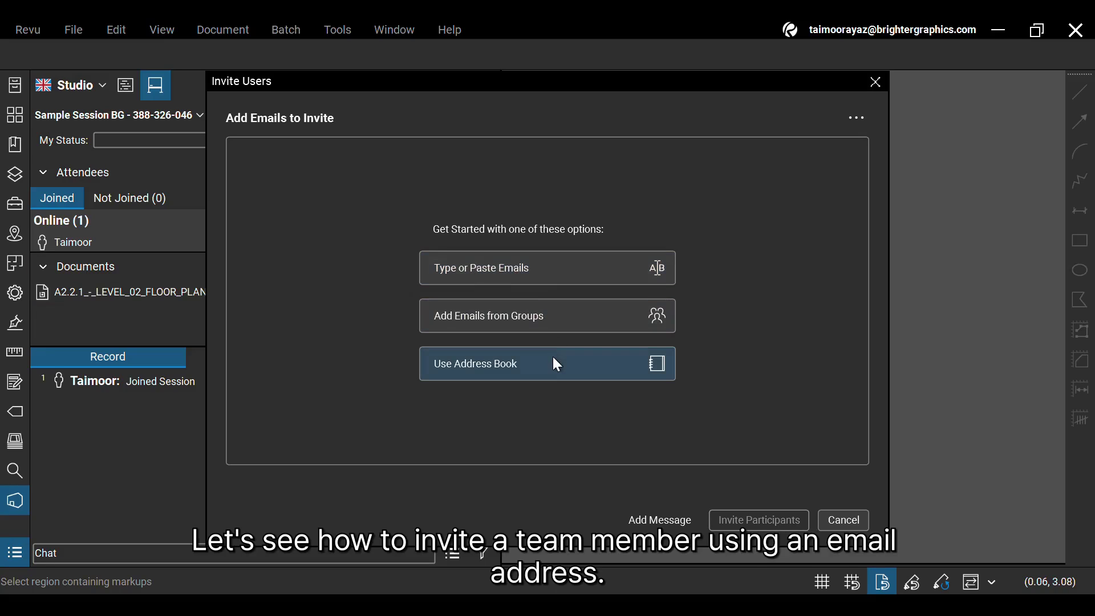
Enter the teammate's e-mail address, check and include it, and send the invitation.
{"action": "left_click", "coordinate": [549, 272]}
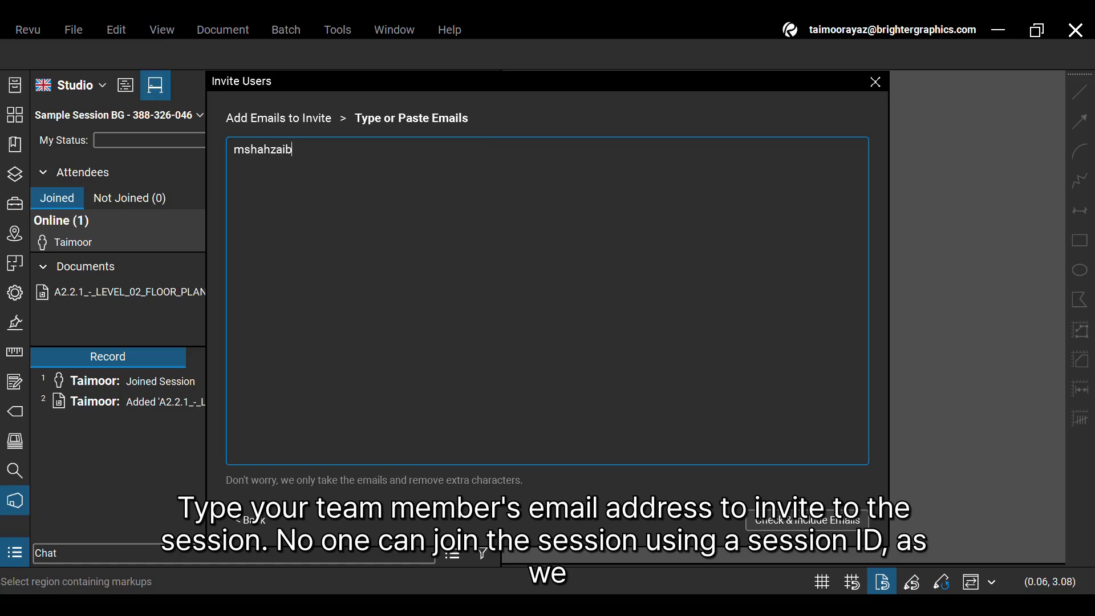
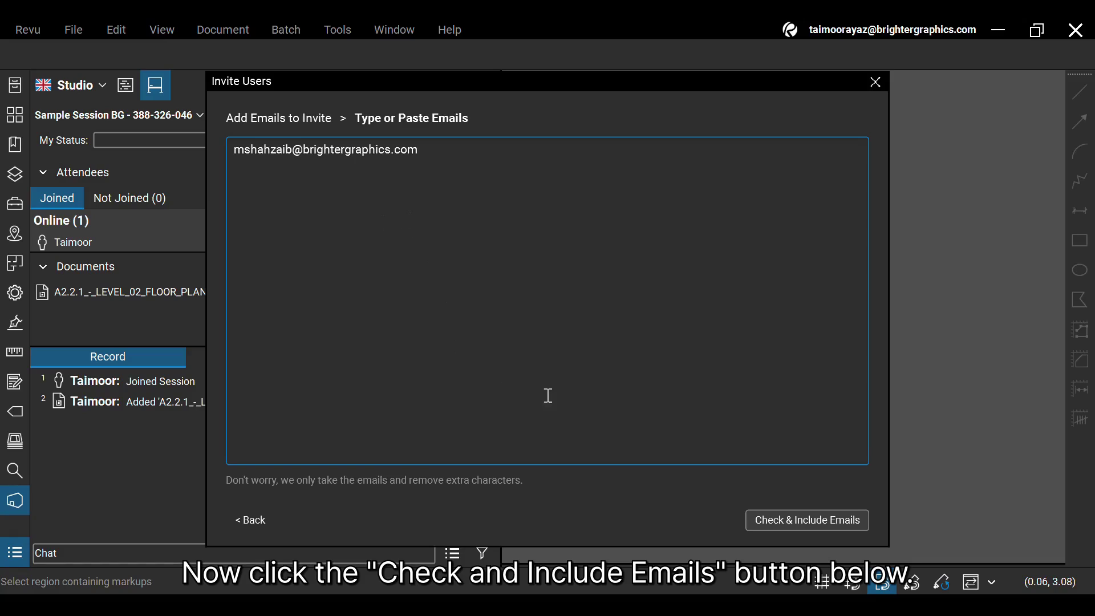
{"action": "left_click", "coordinate": [802, 525]}
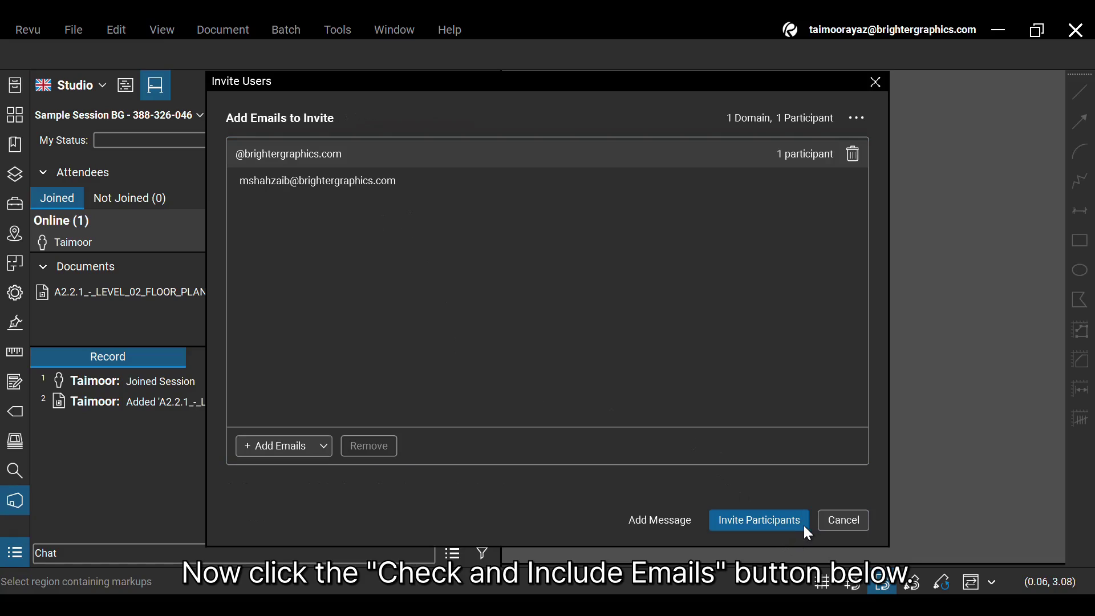
{"action": "left_click", "coordinate": [373, 183]}
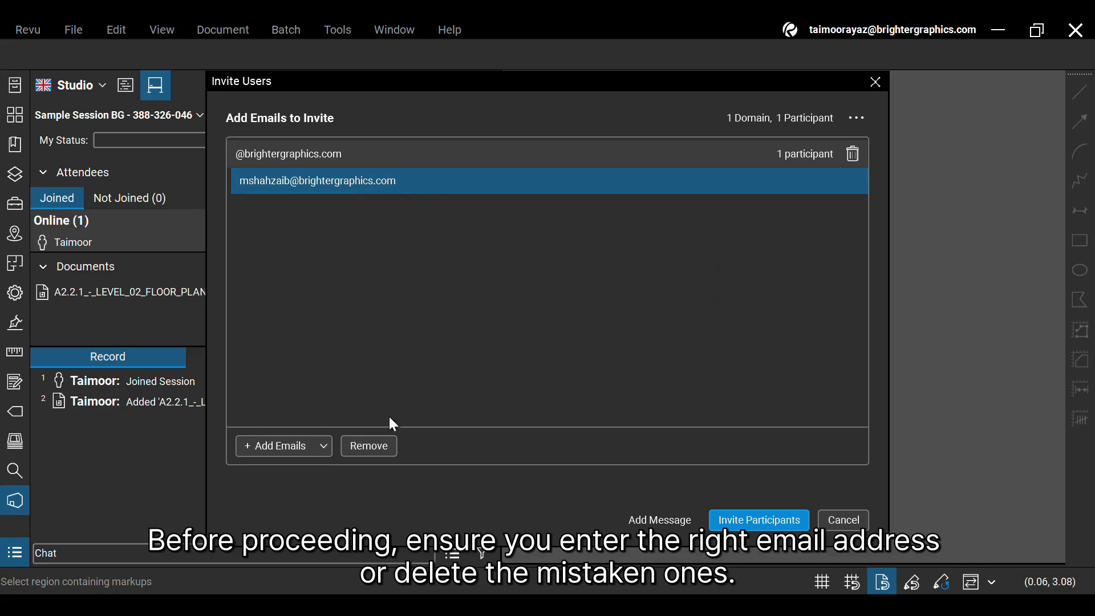
{"action": "left_click", "coordinate": [778, 525]}
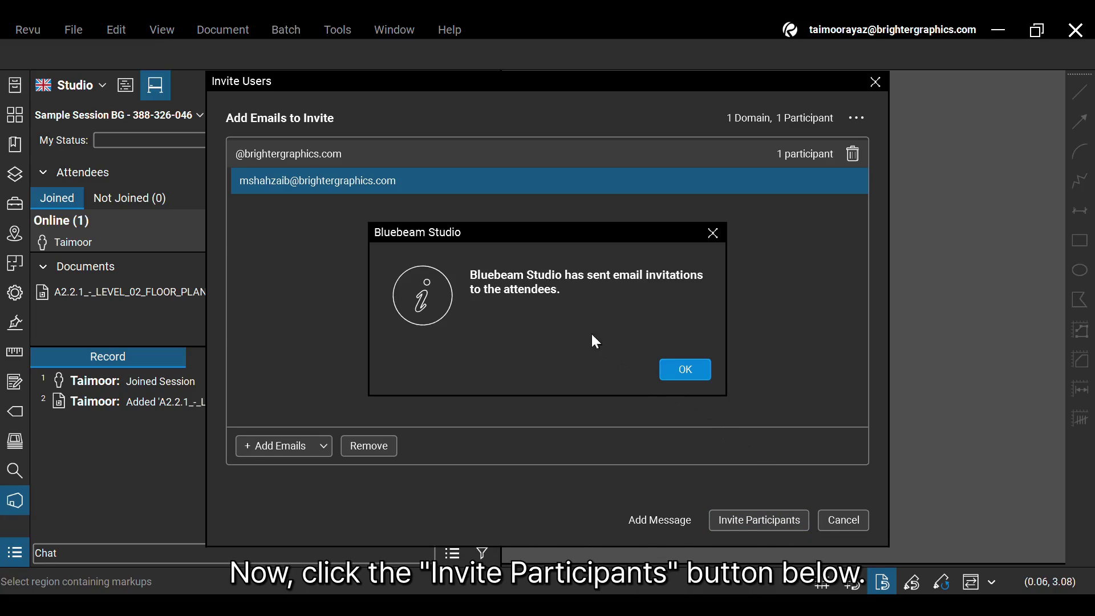
Dismiss the invitations-sent confirmation and zoom the floor plan in on Conference 207.
{"action": "left_click", "coordinate": [694, 370]}
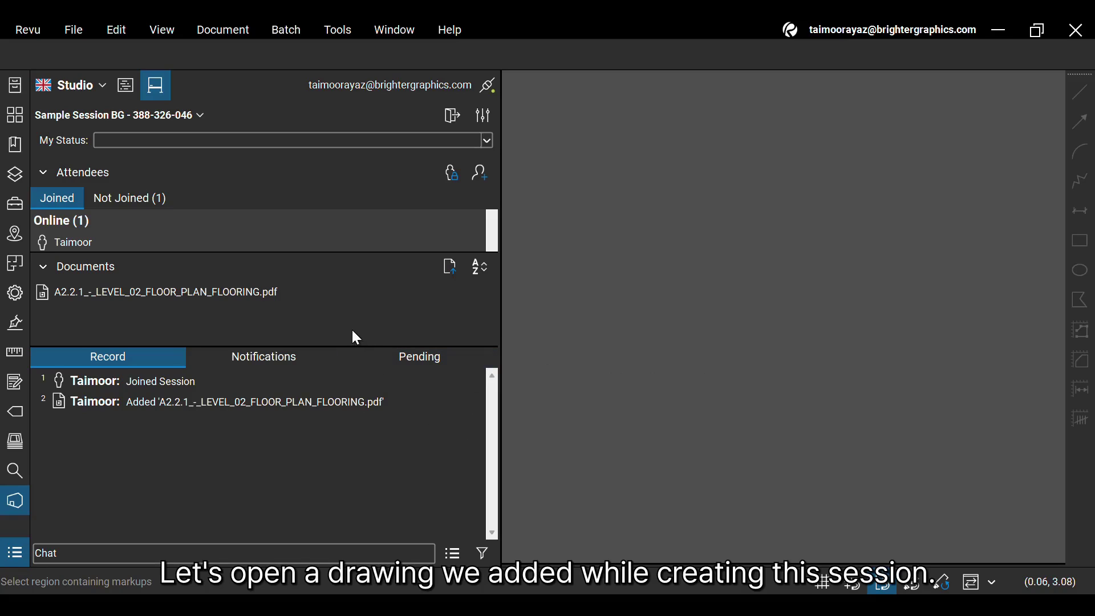
{"action": "mouse_move", "coordinate": [260, 297]}
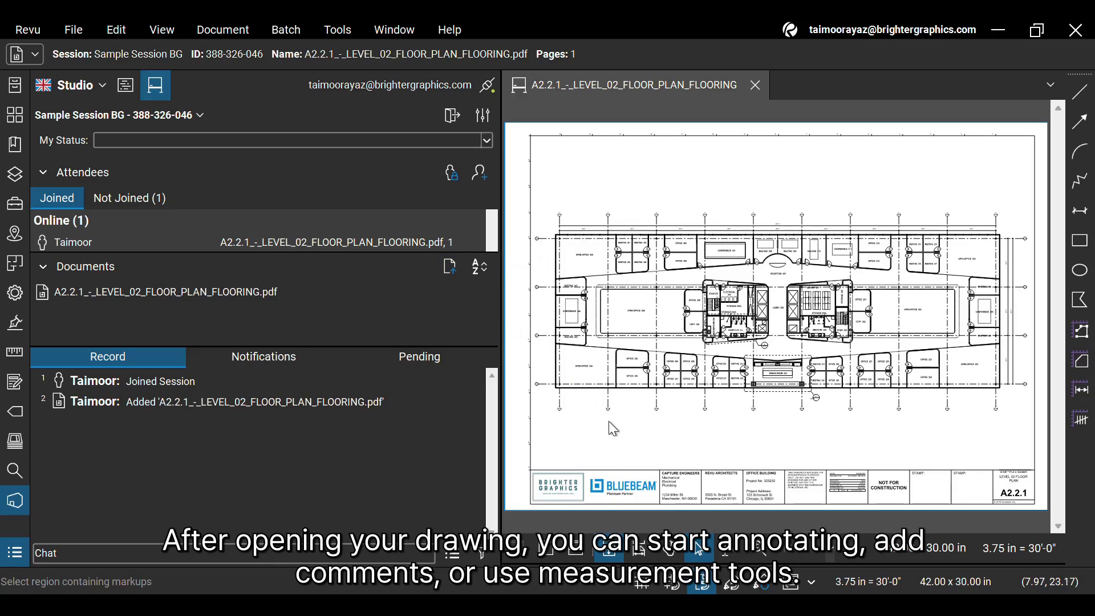
{"action": "scroll", "coordinate": [699, 334], "scroll_direction": "up", "scroll_amount": 3}
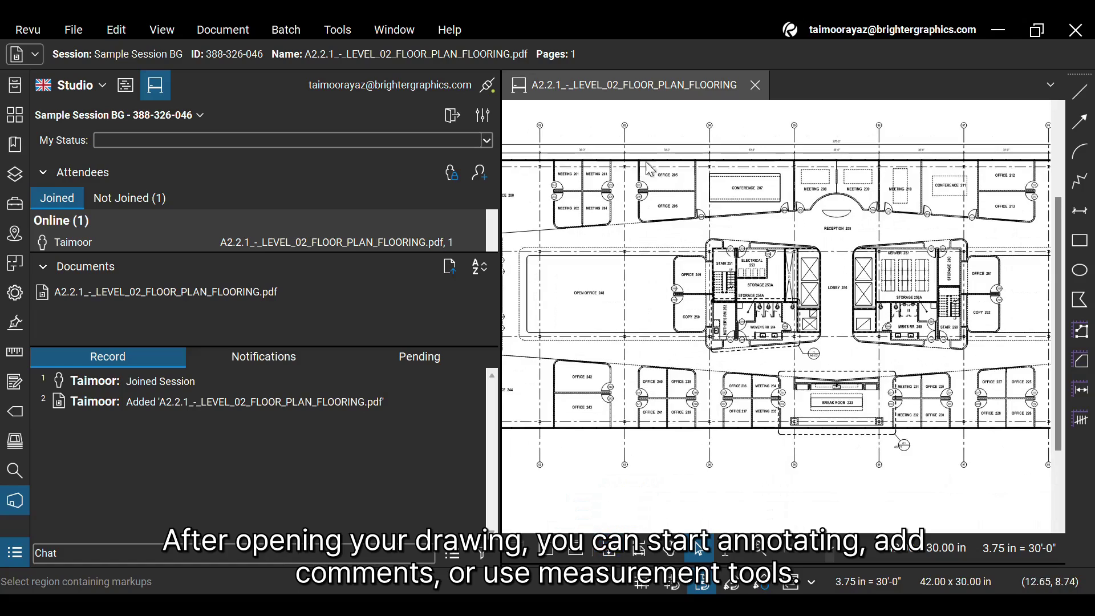
{"action": "scroll", "coordinate": [649, 169], "scroll_direction": "up", "scroll_amount": 8}
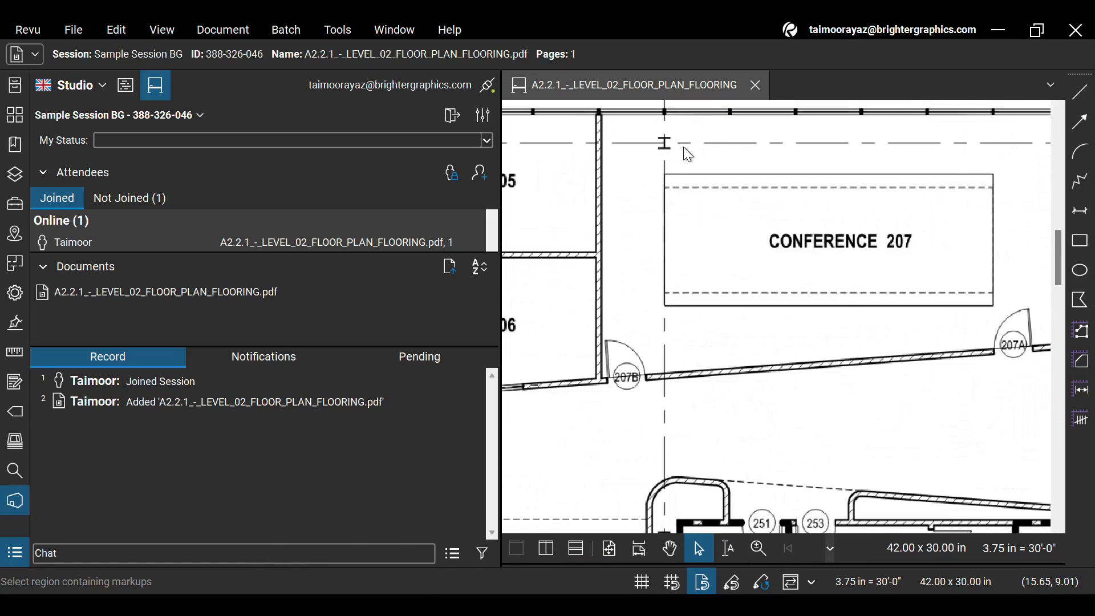
Draw a red rectangle around Conference 207 and select its Added Rectangle entry in the record.
{"action": "left_click", "coordinate": [1079, 240]}
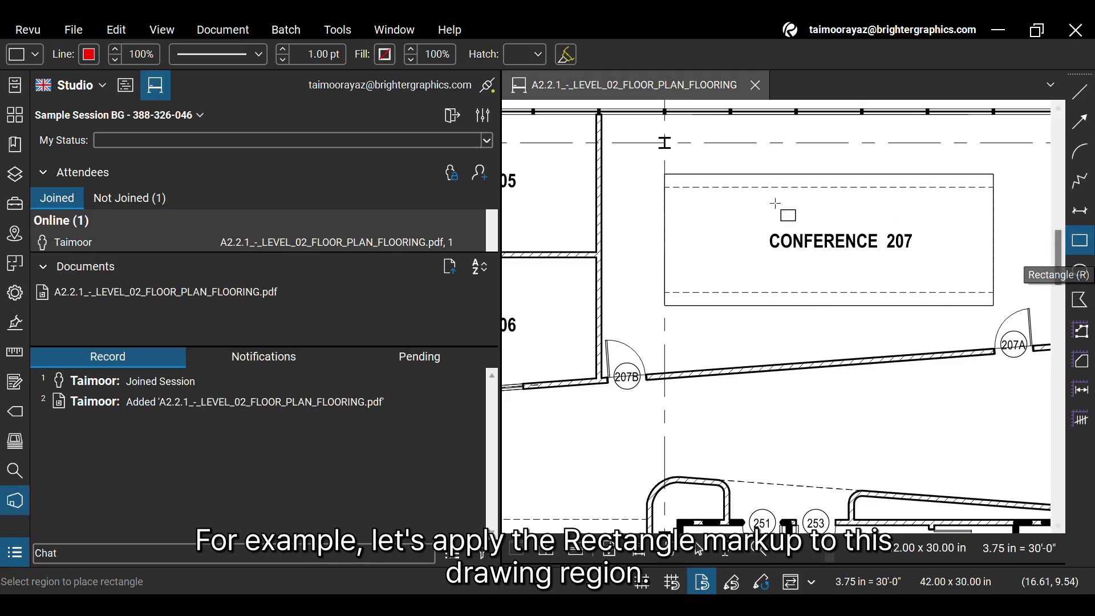
{"action": "left_click_drag", "start_coordinate": [664, 175], "coordinate": [994, 306]}
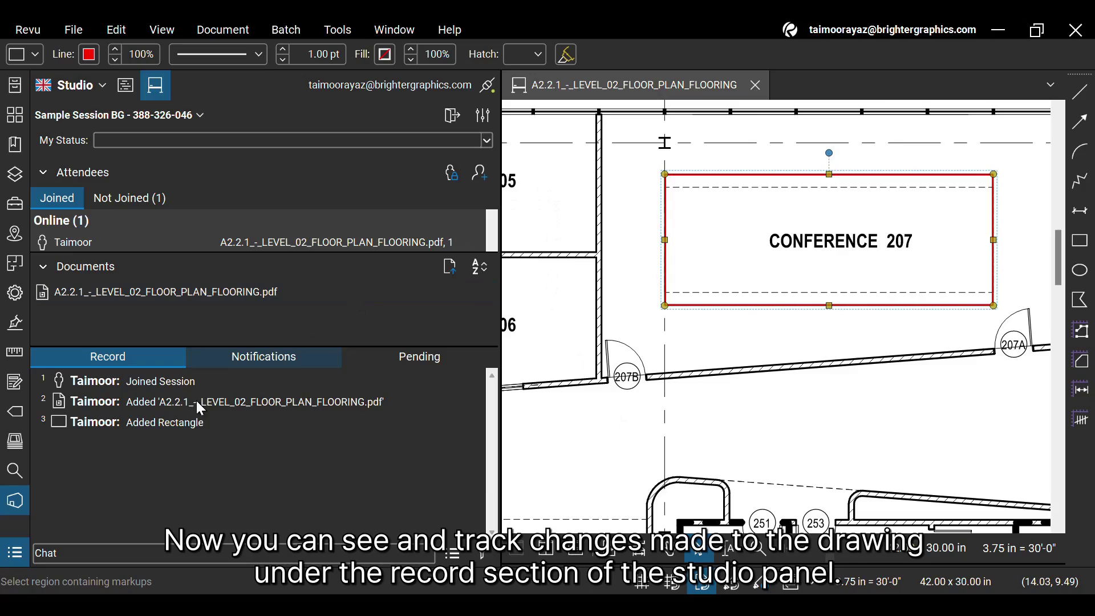
{"action": "left_click", "coordinate": [183, 425]}
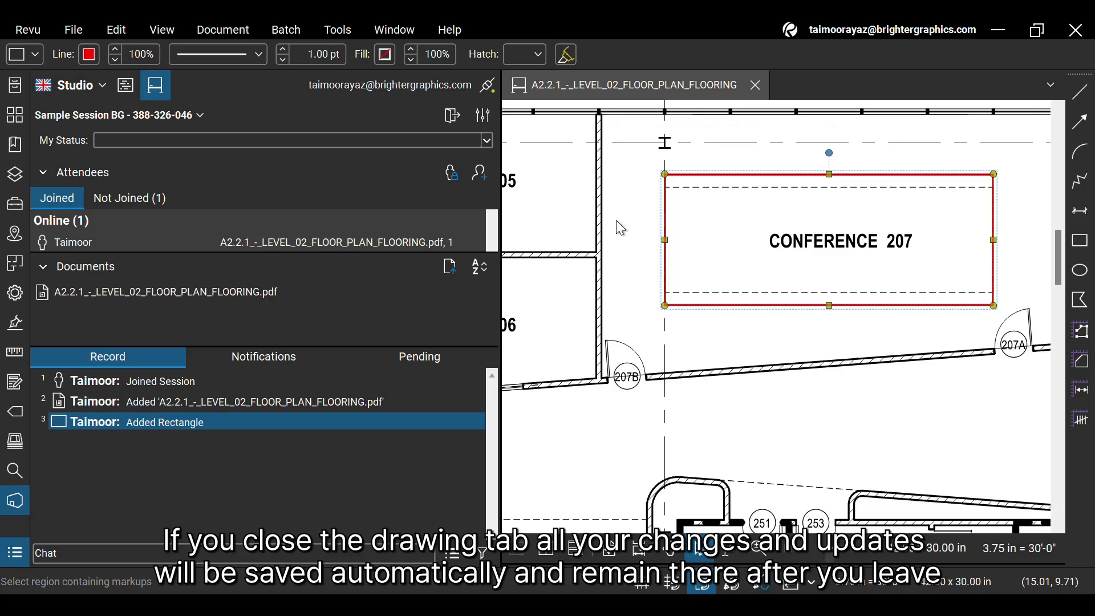
Close the floor plan, leave and rejoin Sample Session BG, then reopen the level 02 flooring plan PDF.
{"action": "left_click", "coordinate": [753, 88]}
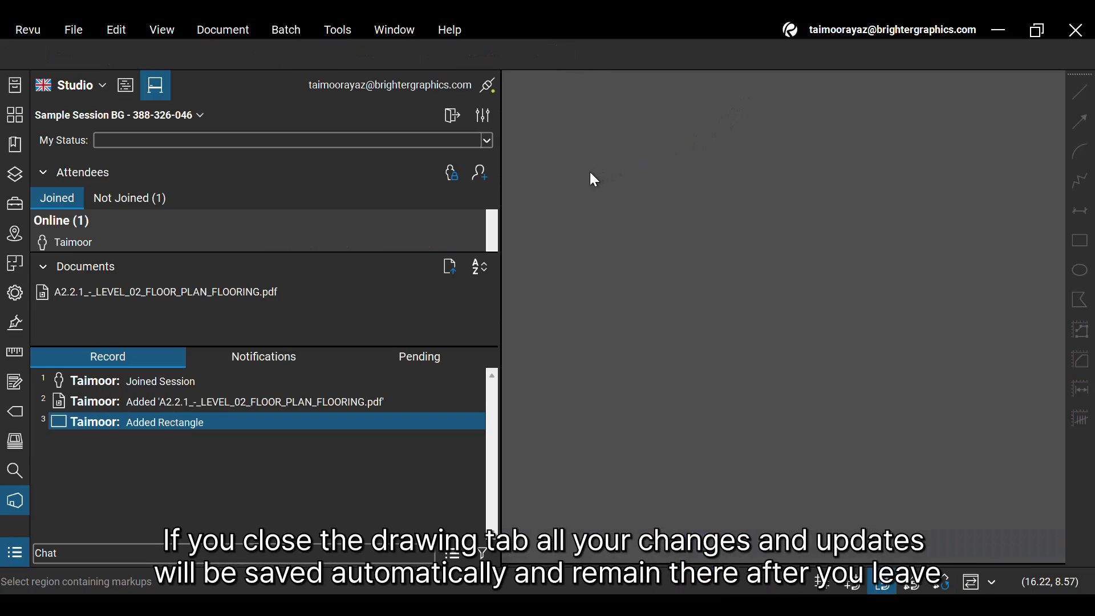
{"action": "left_click", "coordinate": [453, 118]}
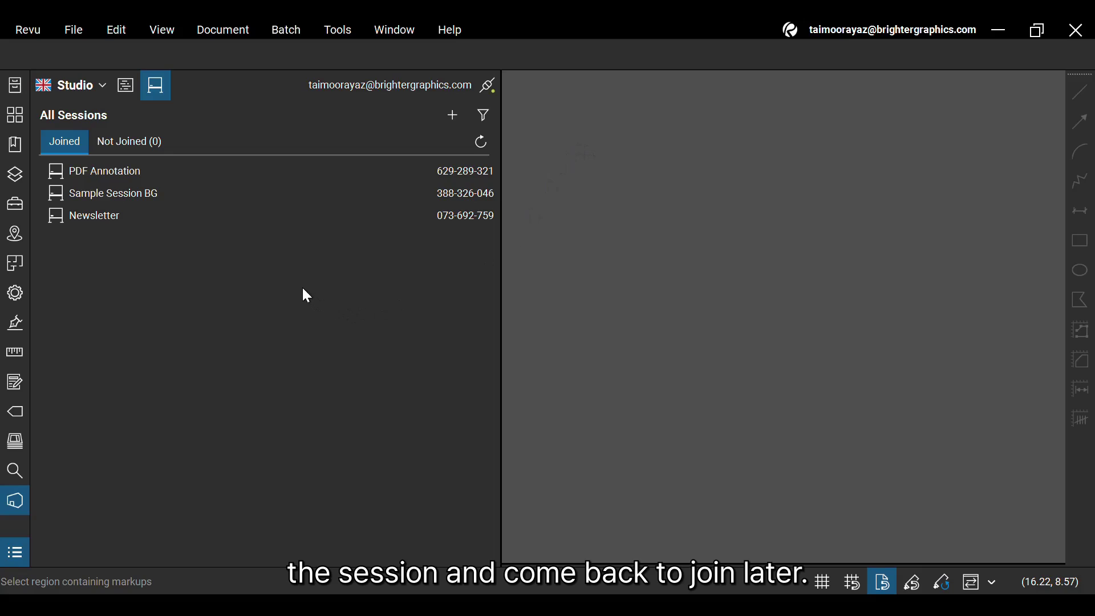
{"action": "double_click", "coordinate": [228, 200]}
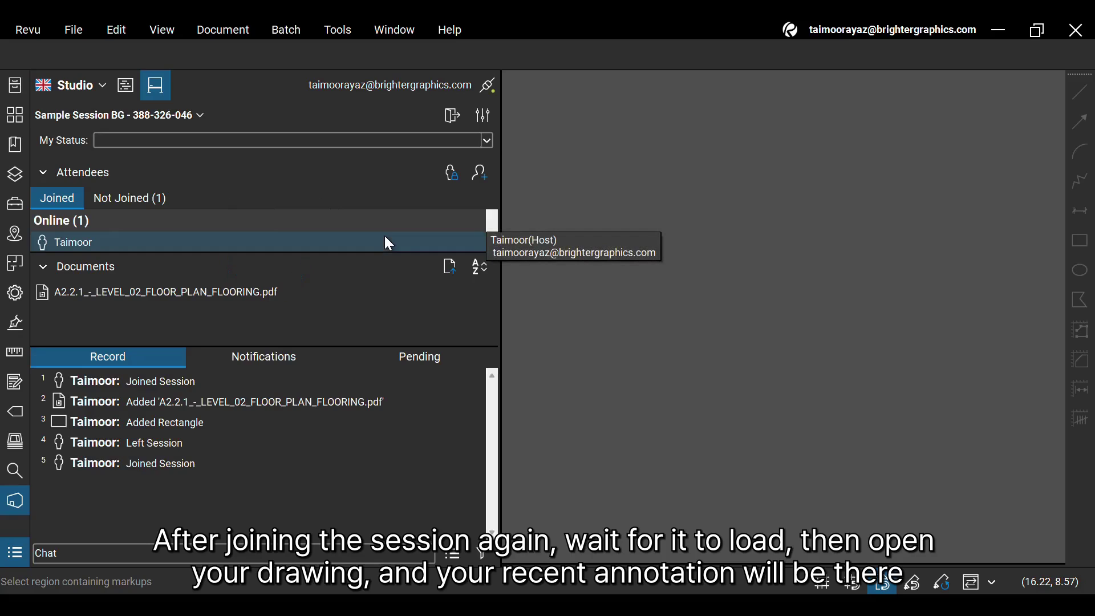
{"action": "double_click", "coordinate": [208, 297]}
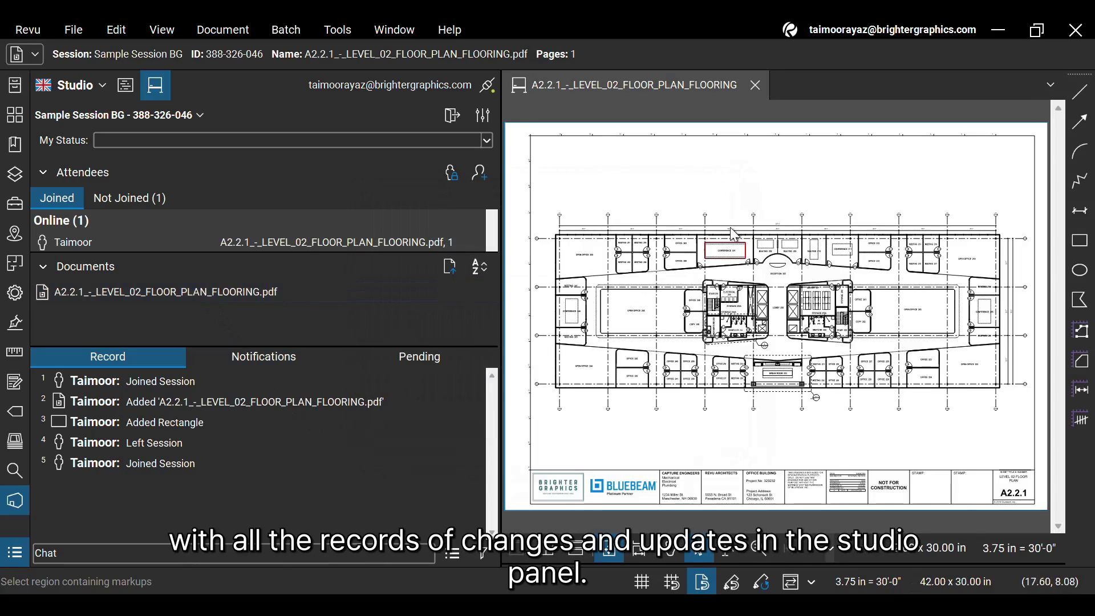
Zoom into Conference 207 and select the red rectangle markup.
{"action": "scroll", "coordinate": [732, 233], "scroll_direction": "up", "scroll_amount": 5}
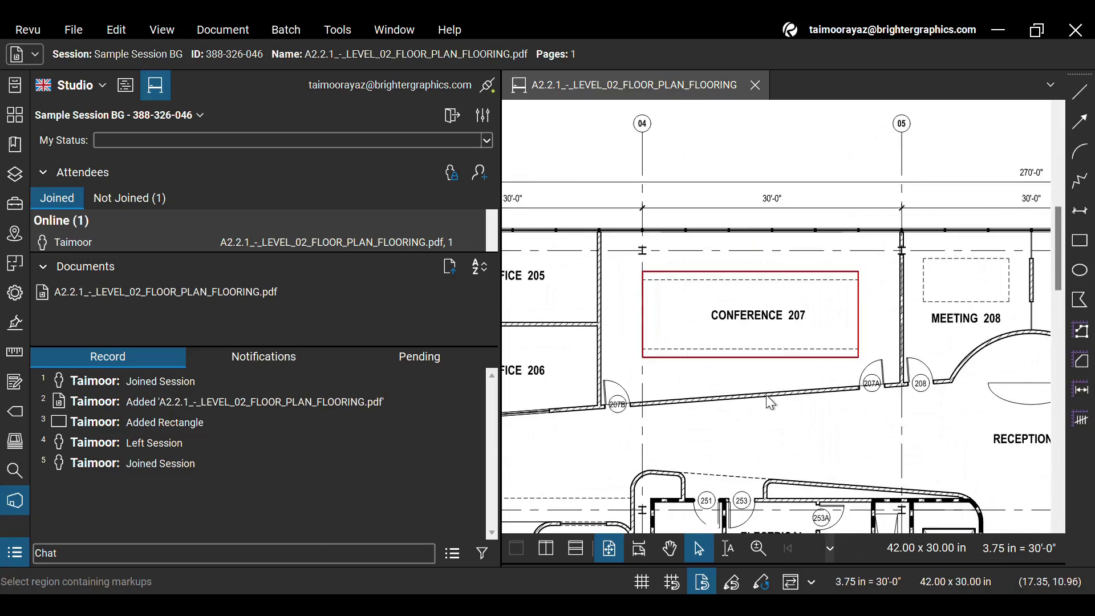
{"action": "scroll", "coordinate": [767, 400], "scroll_direction": "up", "scroll_amount": 1}
{"action": "left_click", "coordinate": [747, 357]}
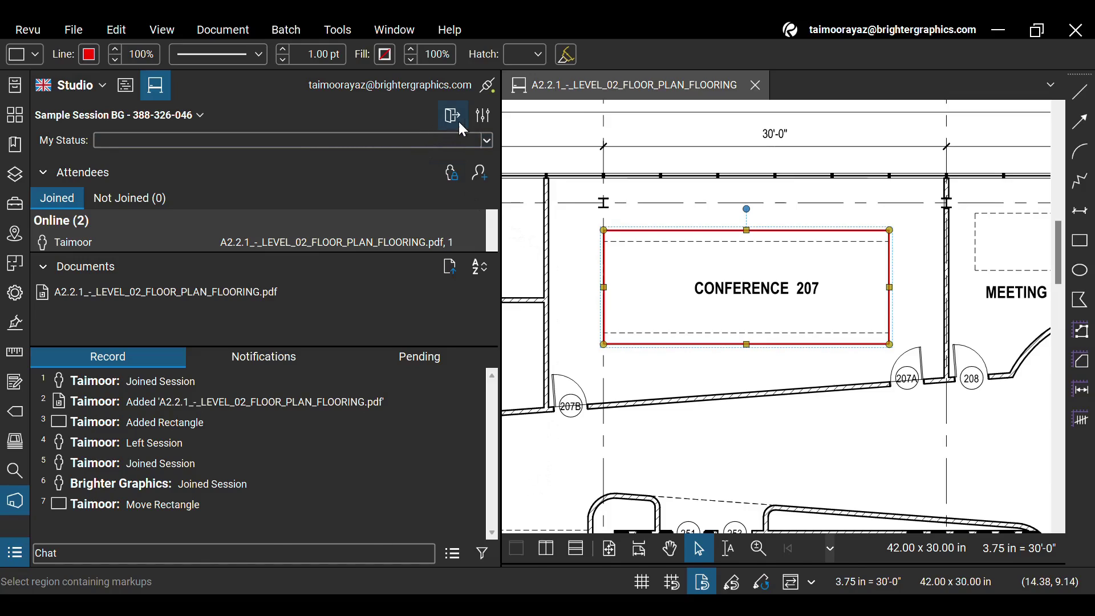
Review Sample Session BG's settings, checking the Attendees list, then Permissions, then Attendees again.
{"action": "left_click", "coordinate": [482, 116]}
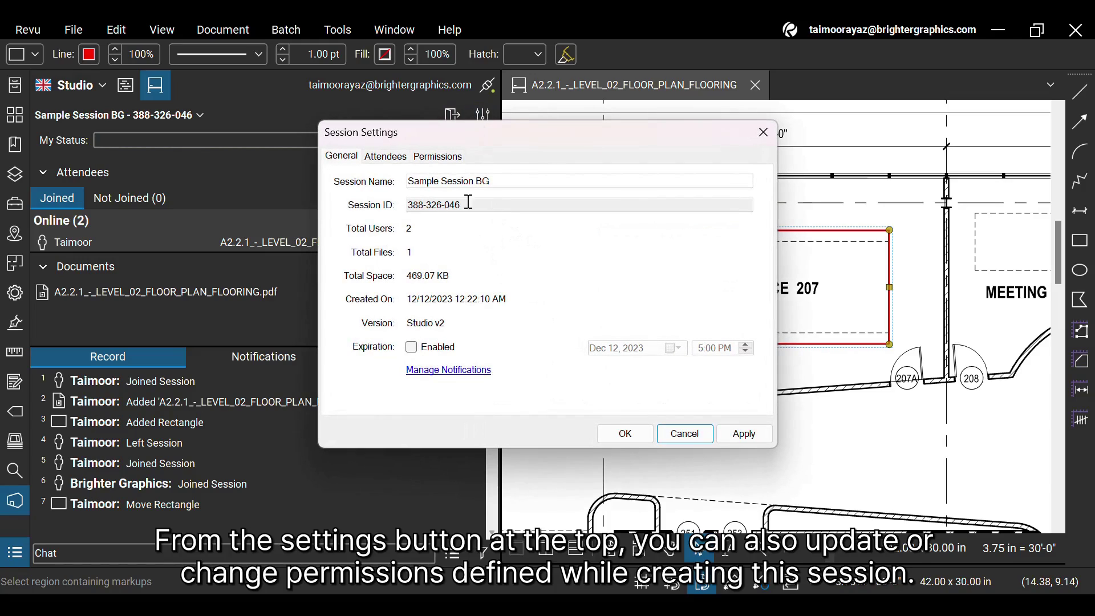
{"action": "left_click", "coordinate": [408, 161]}
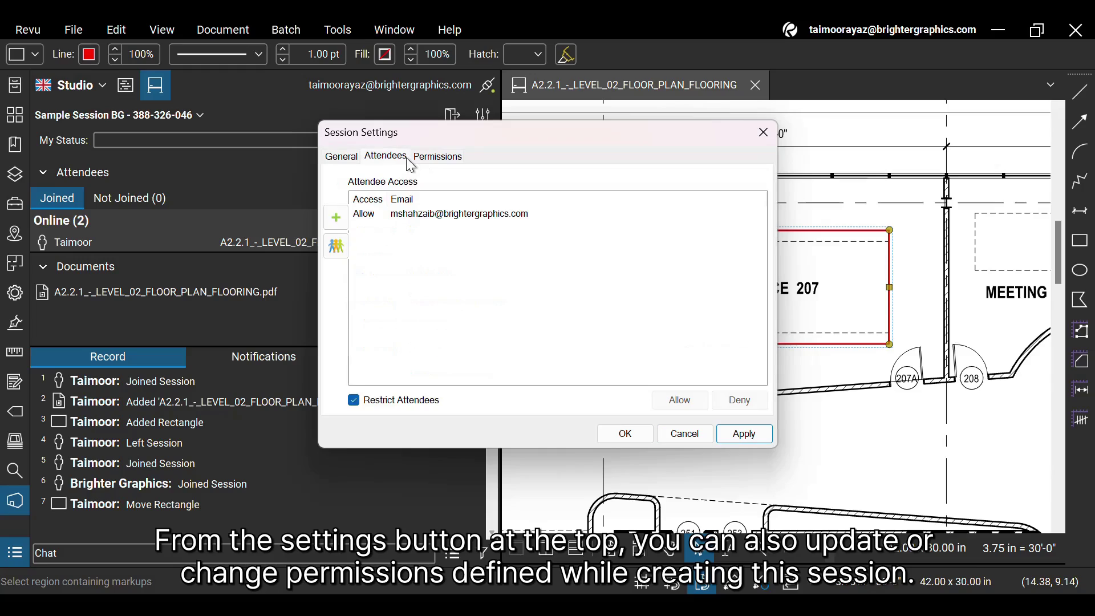
{"action": "left_click", "coordinate": [439, 162]}
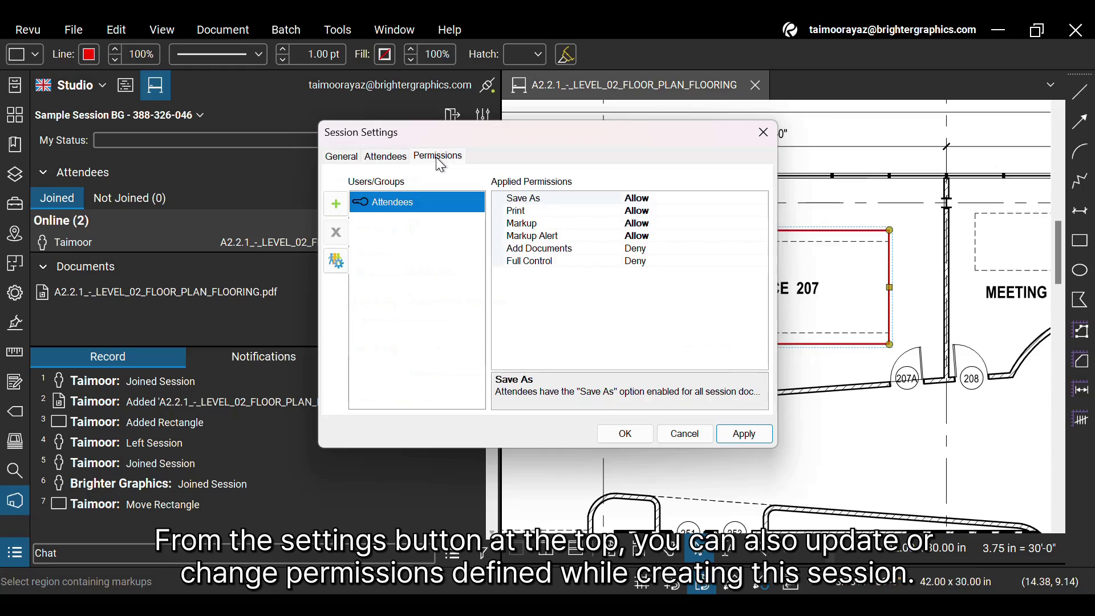
{"action": "left_click", "coordinate": [405, 161]}
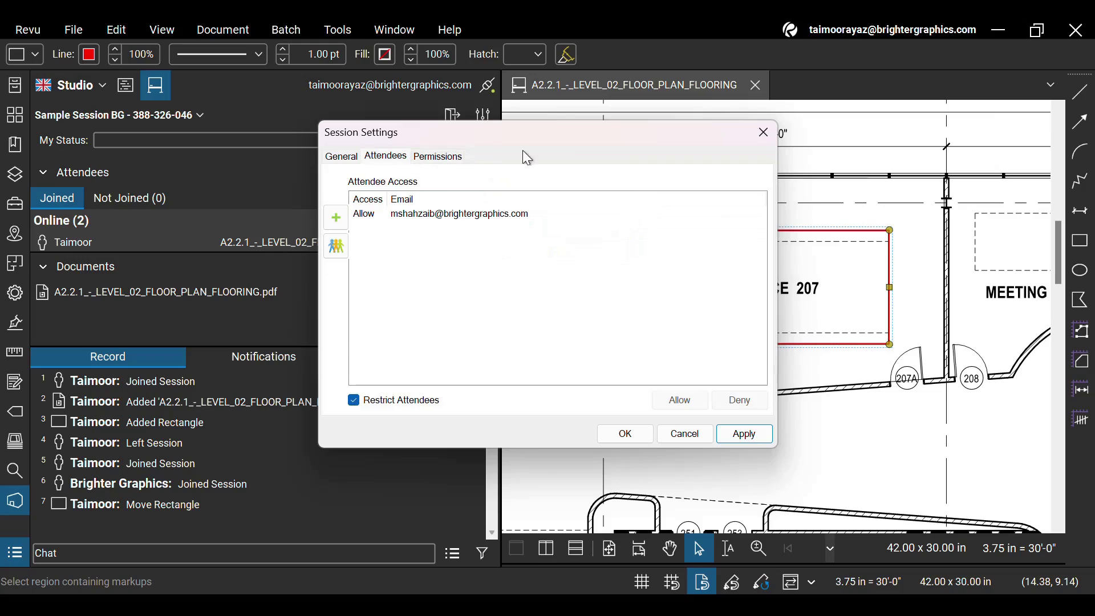
Close Session Settings, leave Sample Session BG, and hide the Studio panel.
{"action": "left_click", "coordinate": [762, 142]}
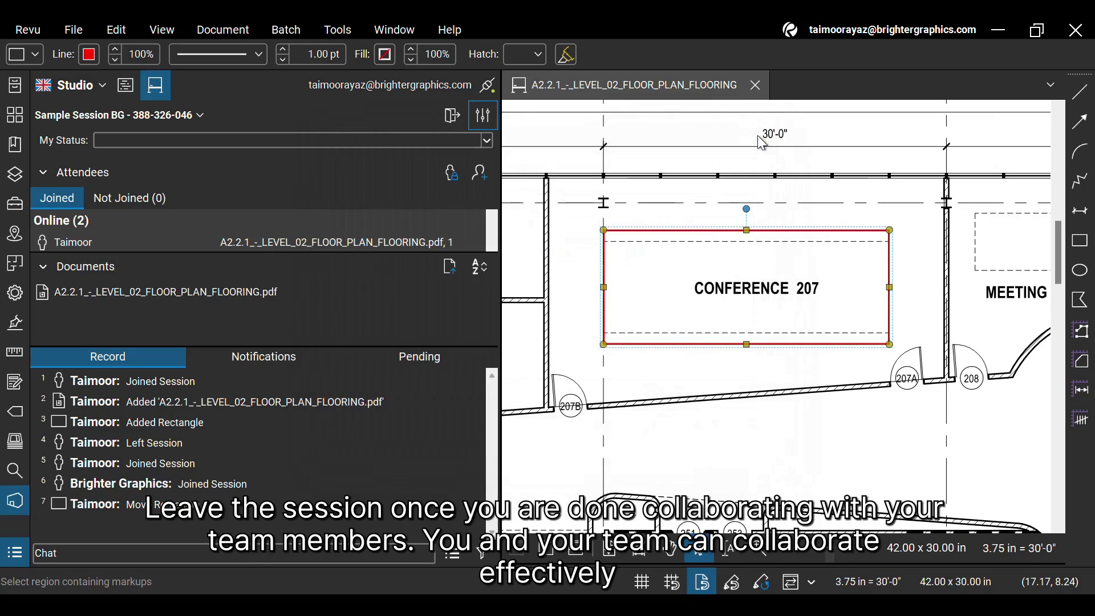
{"action": "left_click", "coordinate": [451, 125]}
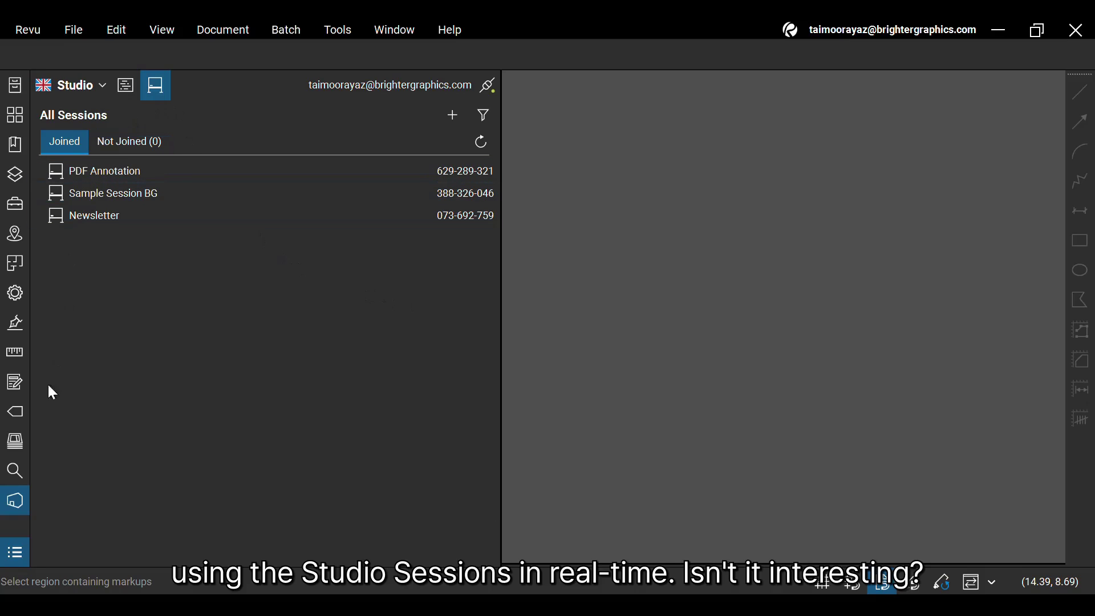
{"action": "left_click", "coordinate": [19, 505]}
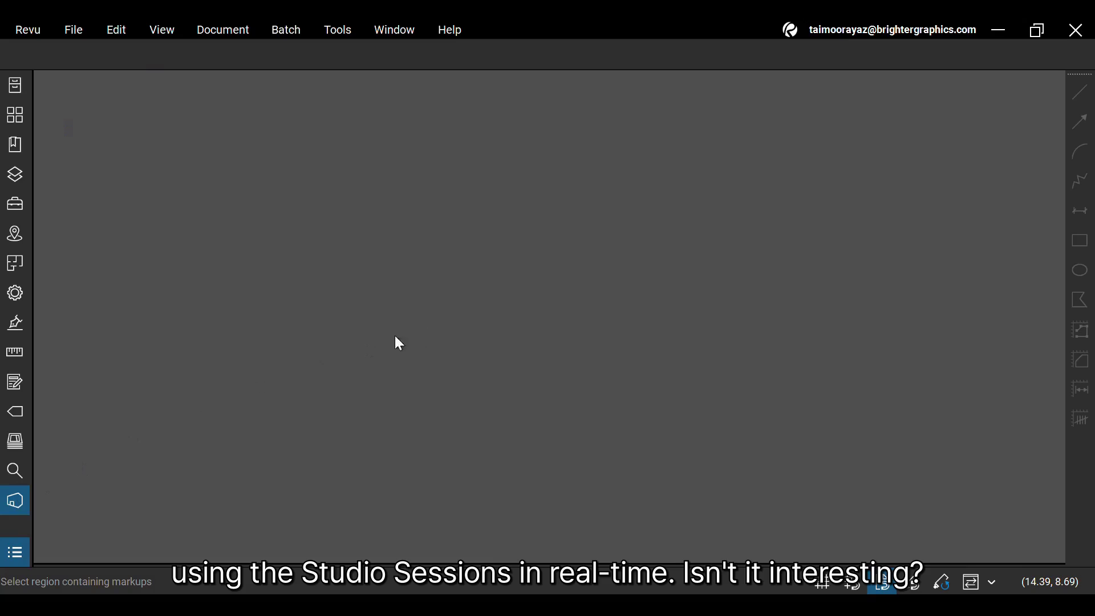